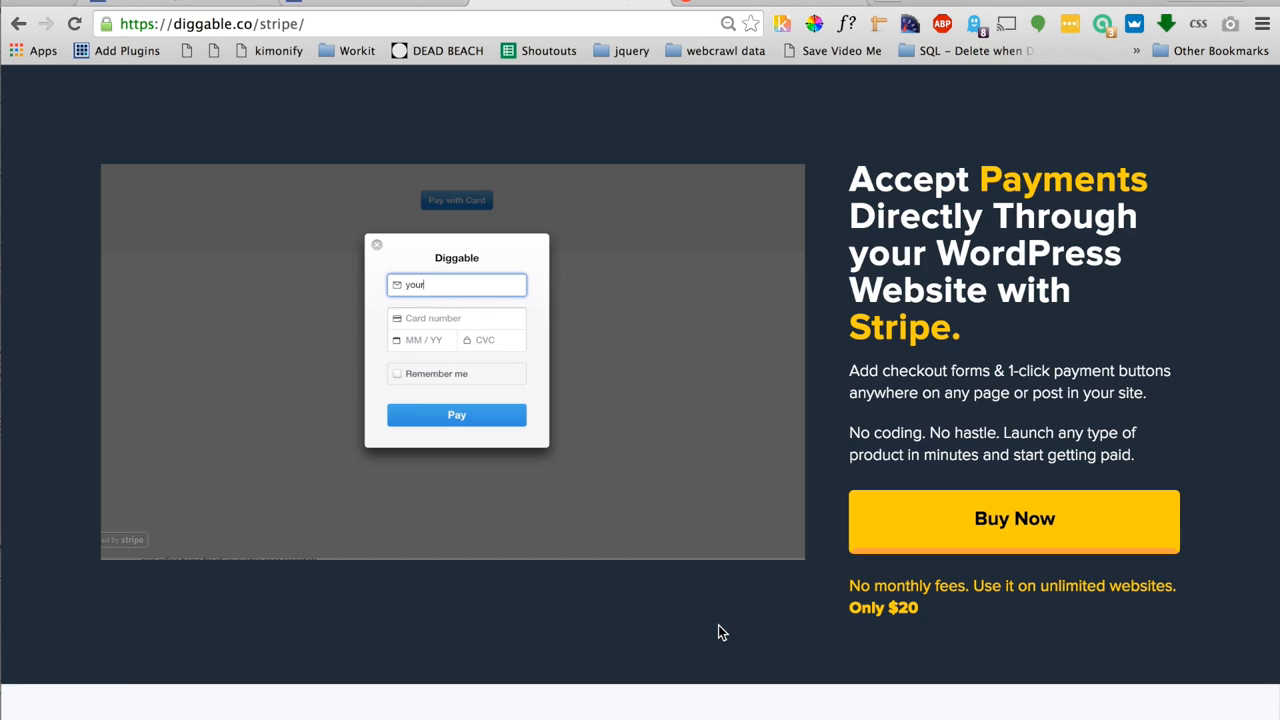
Step: Fill the Stripe checkout popup with a sample customer email and test card details
{"action": "type", "text": "mail@website.com"}
{"action": "key", "text": "Tab"}
{"action": "type", "text": "4242424242424242122019123"}
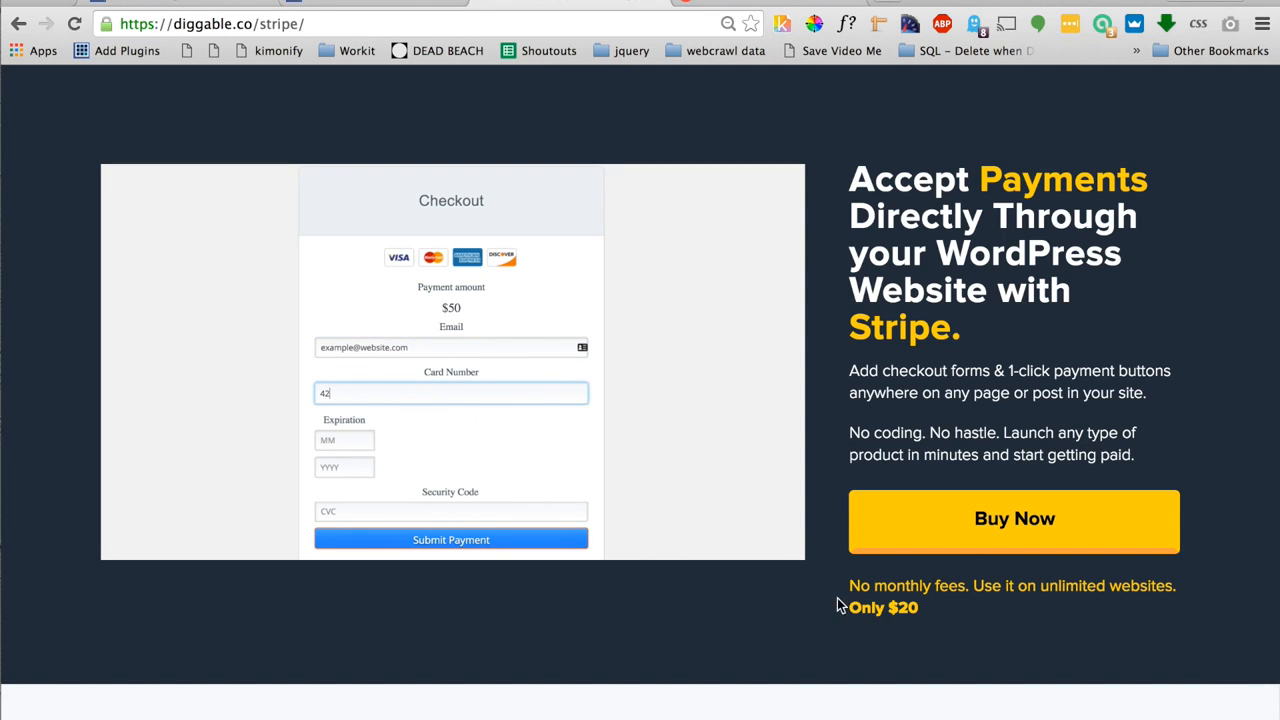
Step: Open the plugin's Stripe checkout popup, close it, and switch to the Nomad List page
{"action": "left_click", "coordinate": [979, 541]}
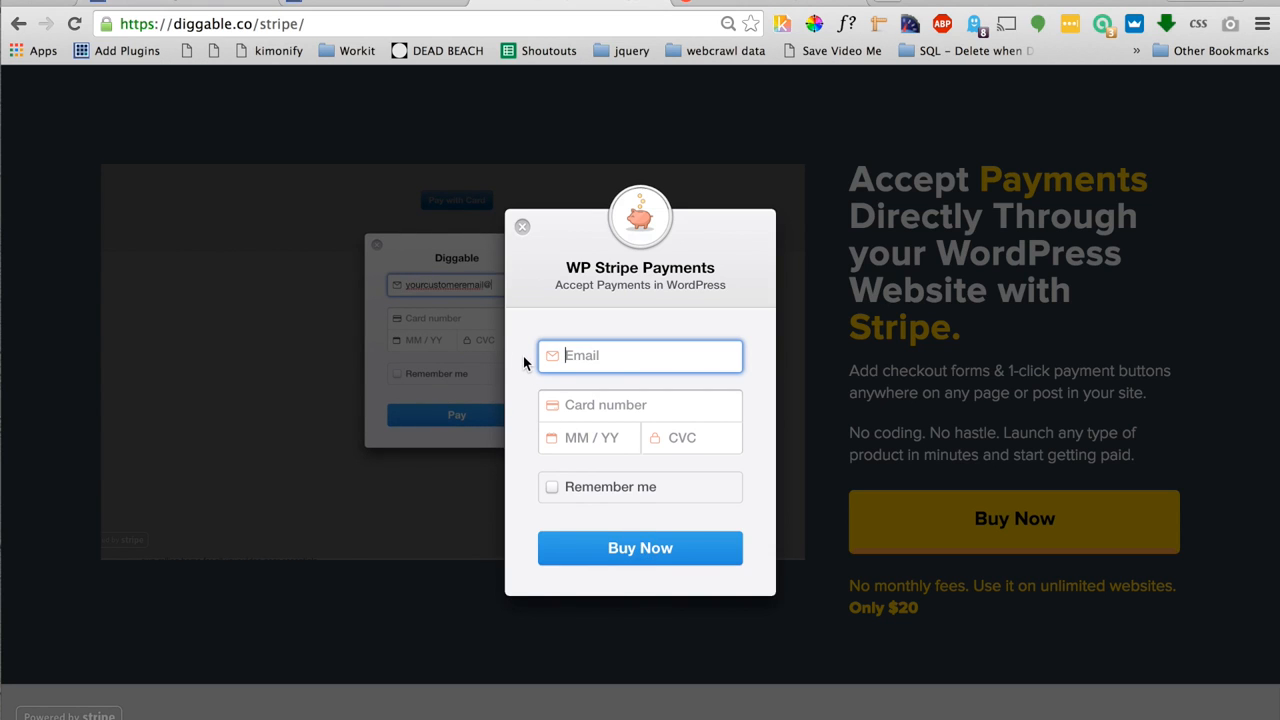
{"action": "left_click", "coordinate": [522, 227]}
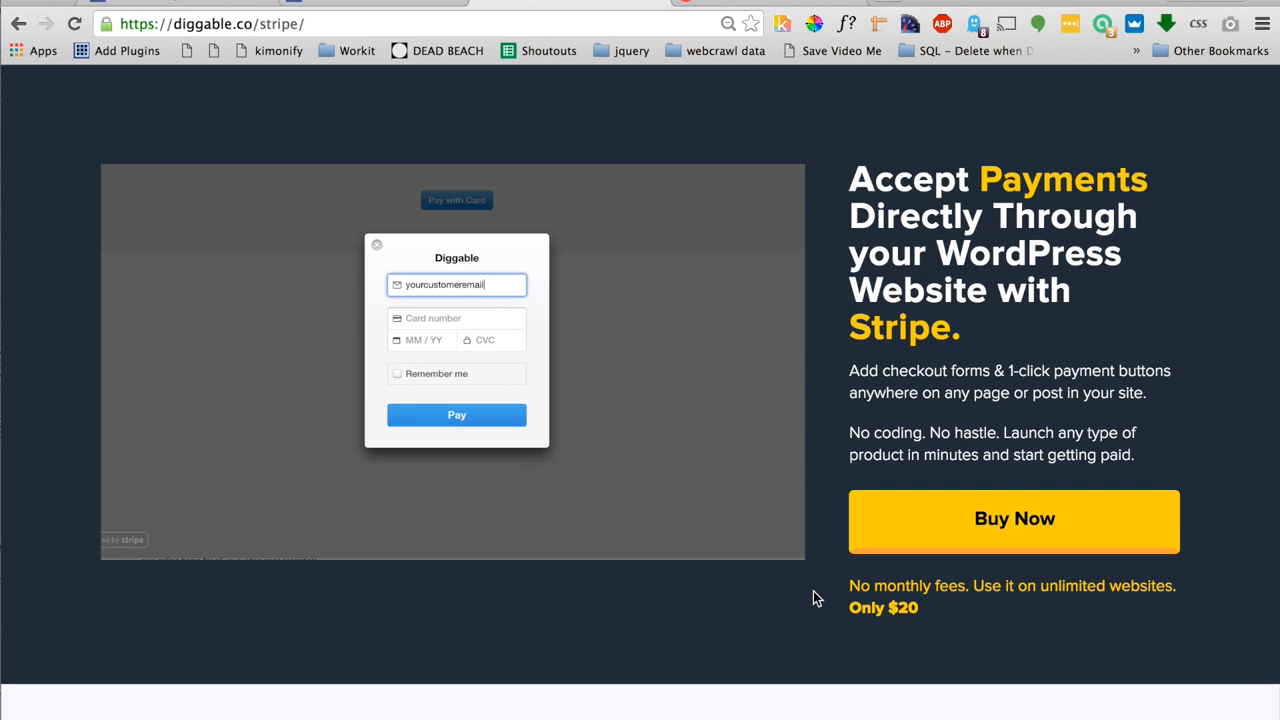
{"action": "left_click", "coordinate": [752, 5]}
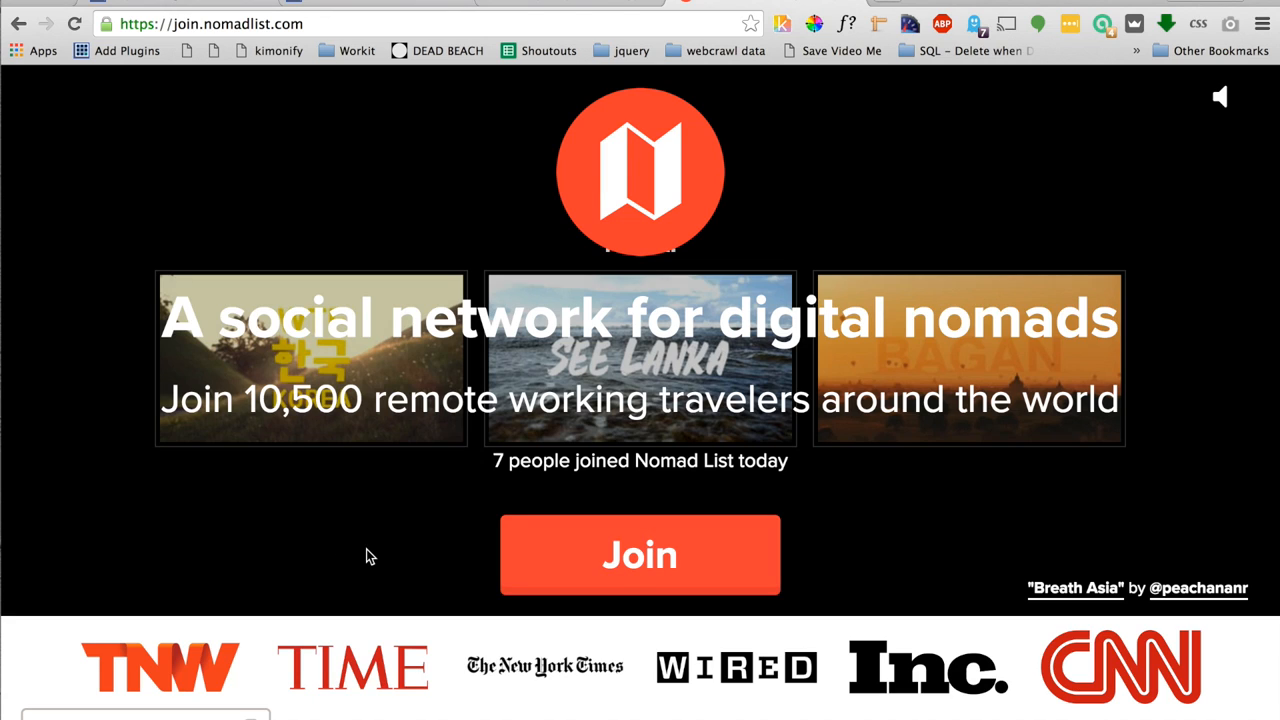
Step: Open and dismiss the Nomad List signup form, then enter a sample email on diggable.co
{"action": "left_click", "coordinate": [571, 572]}
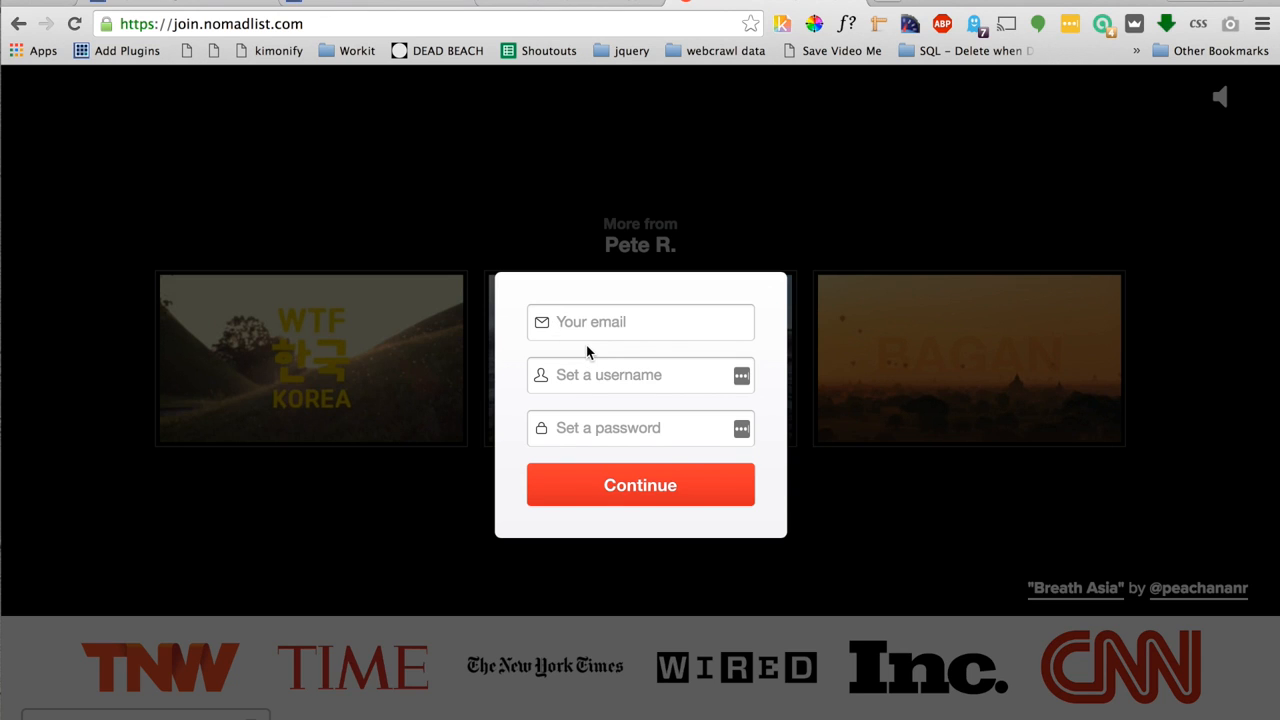
{"action": "left_click", "coordinate": [77, 94]}
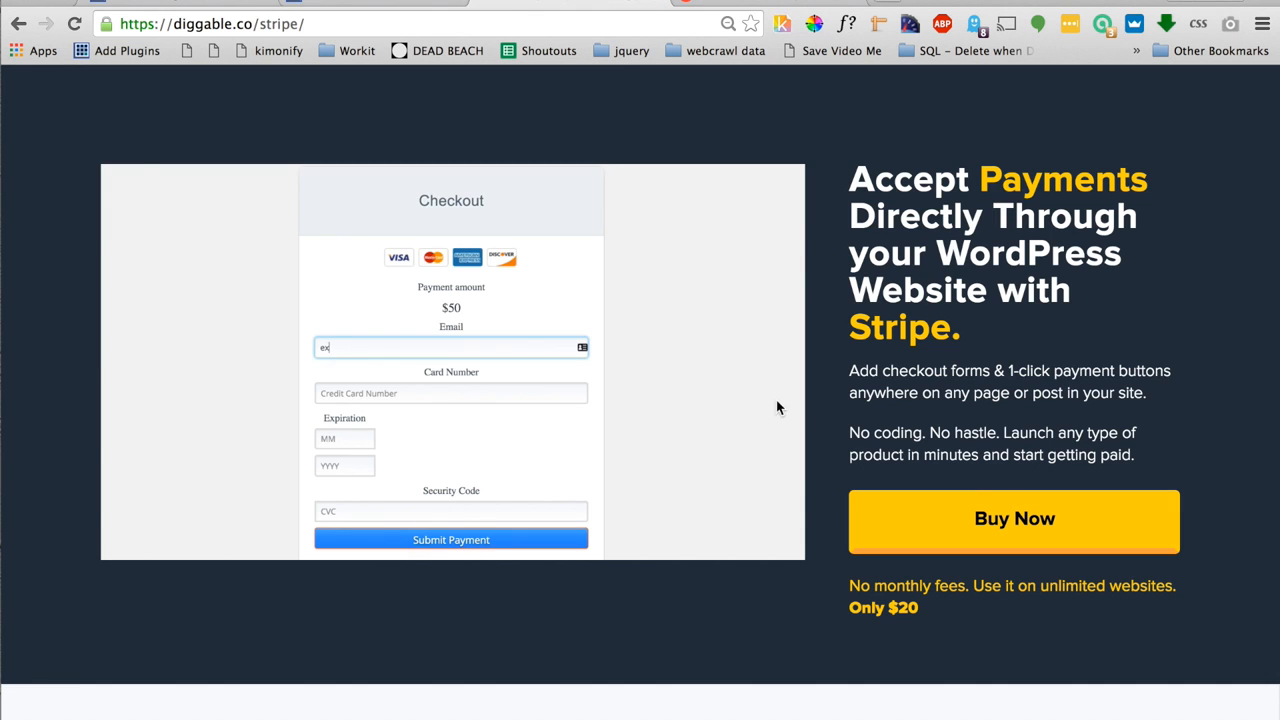
{"action": "type", "text": "ample@website.com"}
{"action": "key", "text": "Tab"}
Step: Scroll to the $20 Checkout Forms demo and try its Email, Card Number, expiry and CVC fields
{"action": "scroll", "coordinate": [820, 597], "scroll_direction": "down", "scroll_amount": 20}
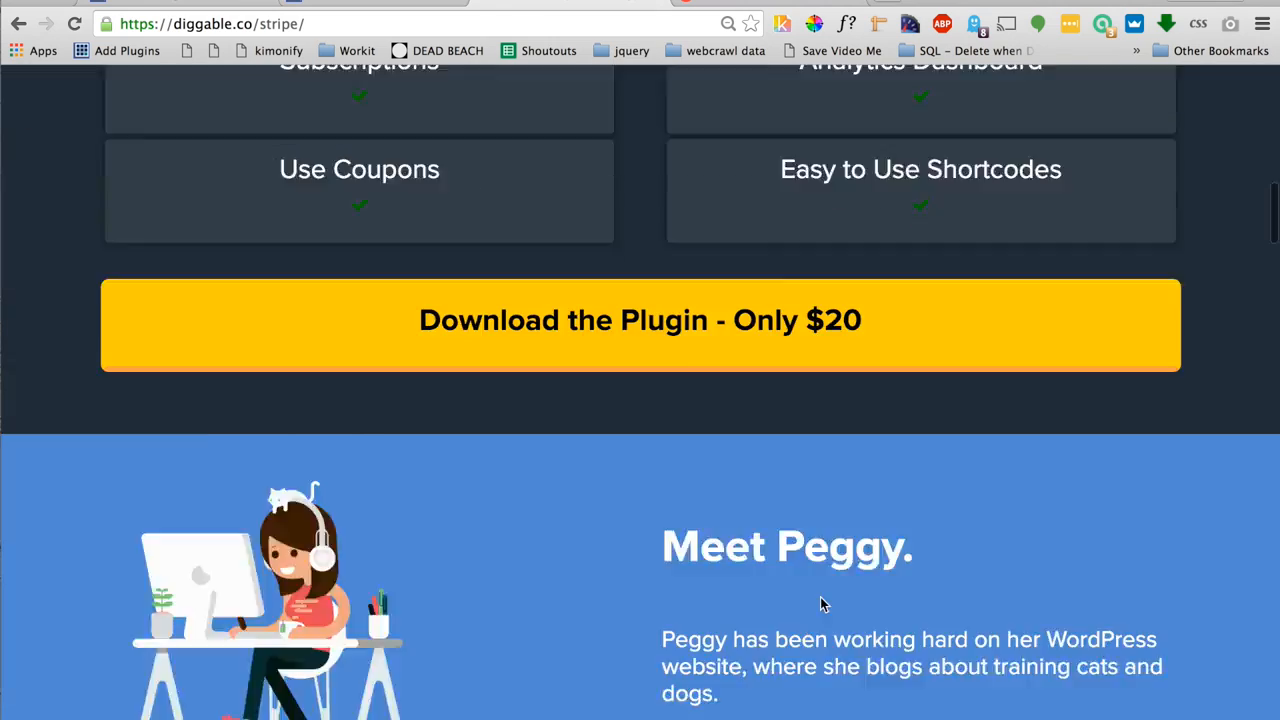
{"action": "scroll", "coordinate": [820, 597], "scroll_direction": "down", "scroll_amount": 20}
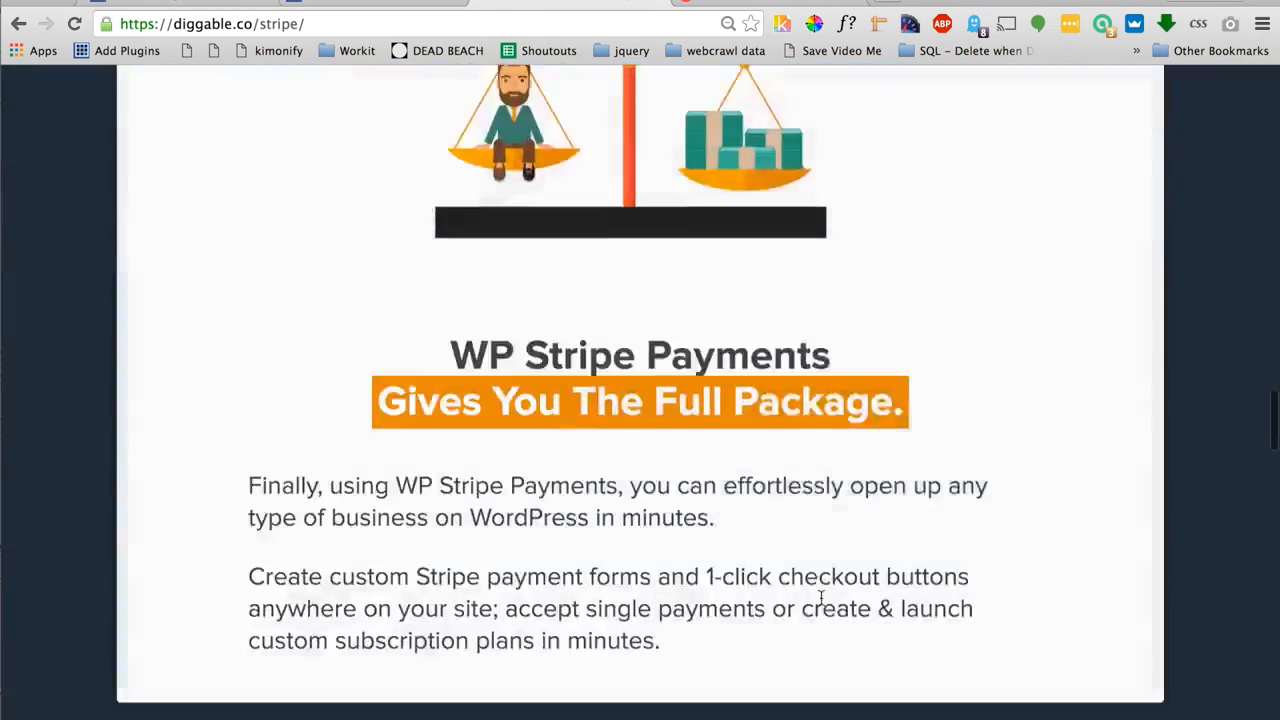
{"action": "scroll", "coordinate": [820, 597], "scroll_direction": "down", "scroll_amount": 10}
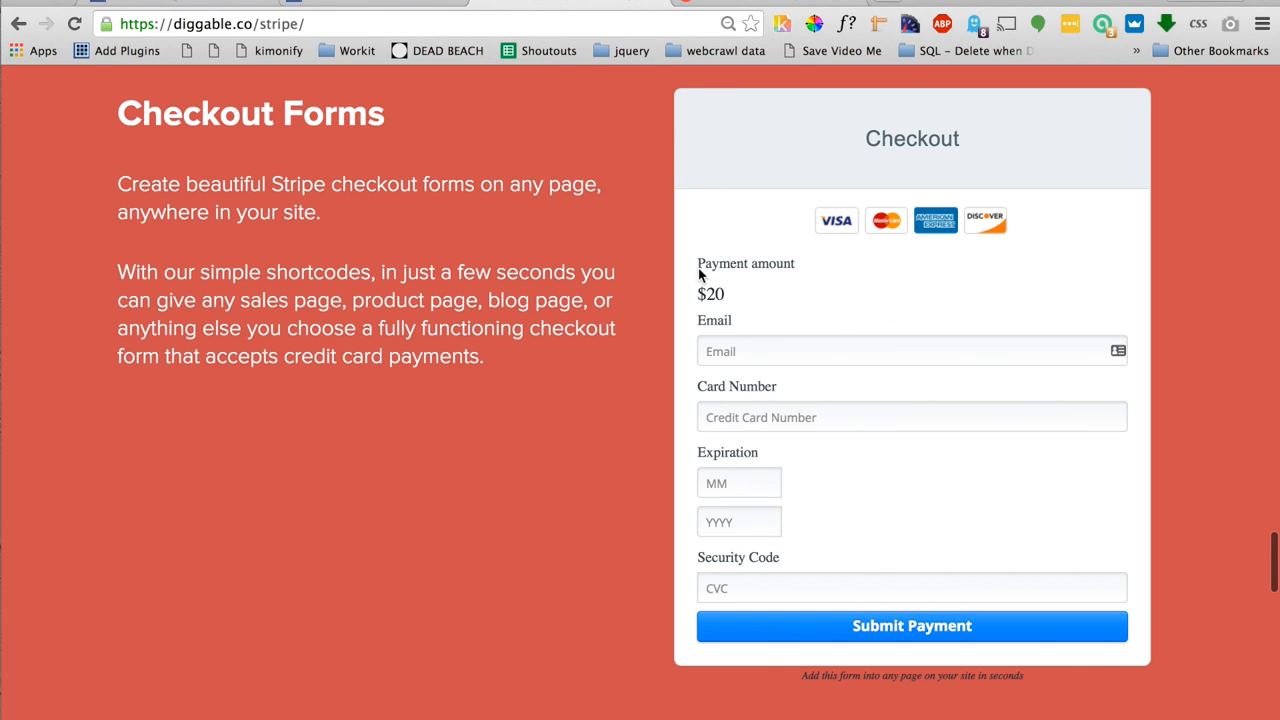
{"action": "left_click", "coordinate": [808, 364]}
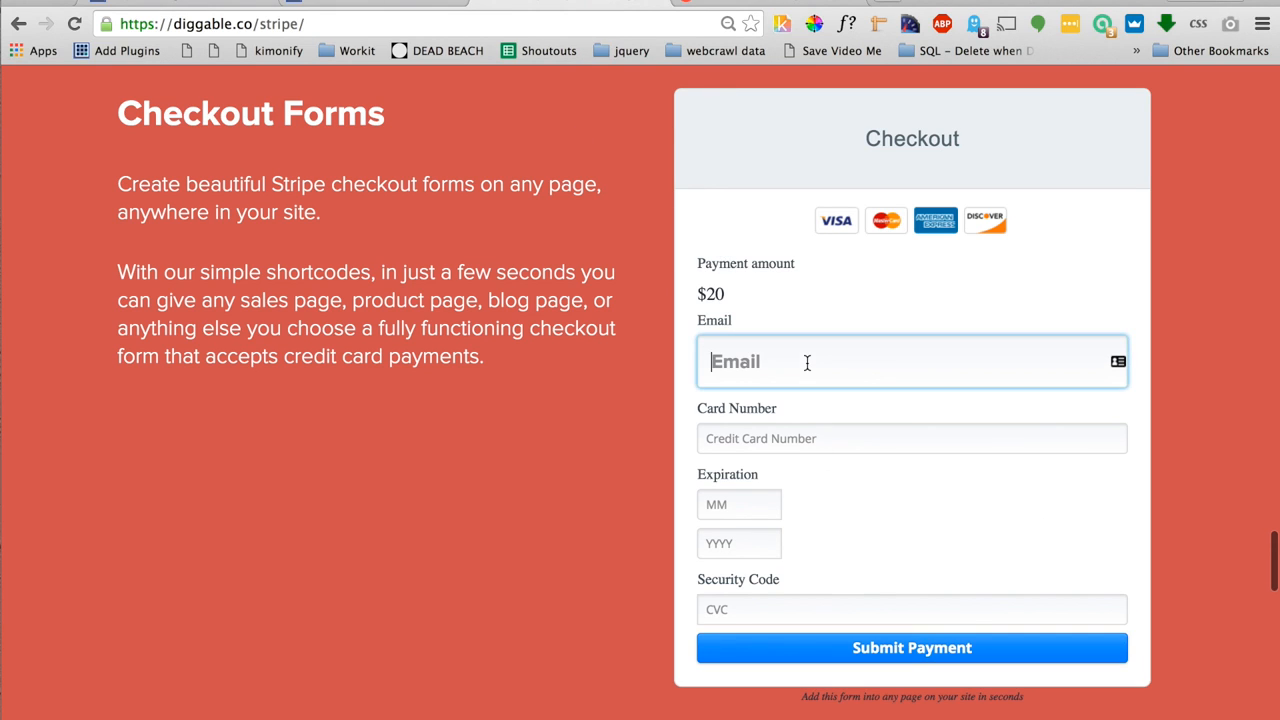
{"action": "left_click", "coordinate": [775, 420]}
{"action": "left_click", "coordinate": [736, 506]}
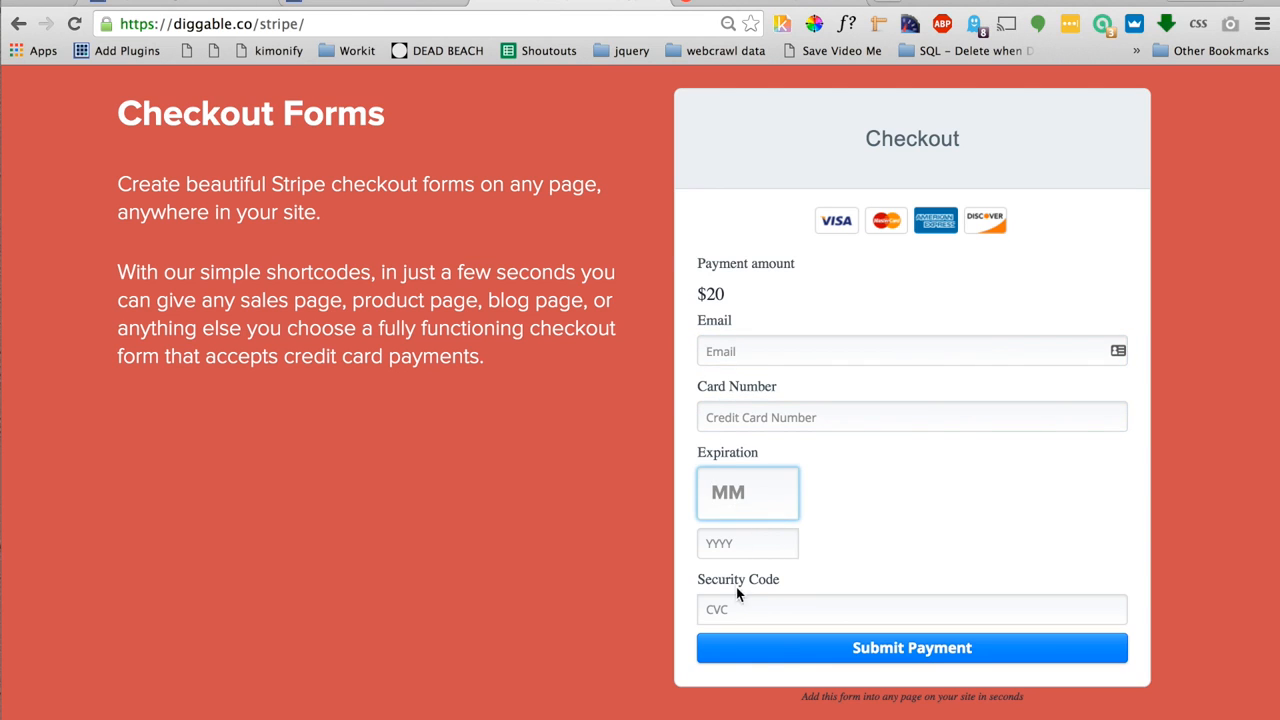
{"action": "left_click", "coordinate": [740, 603]}
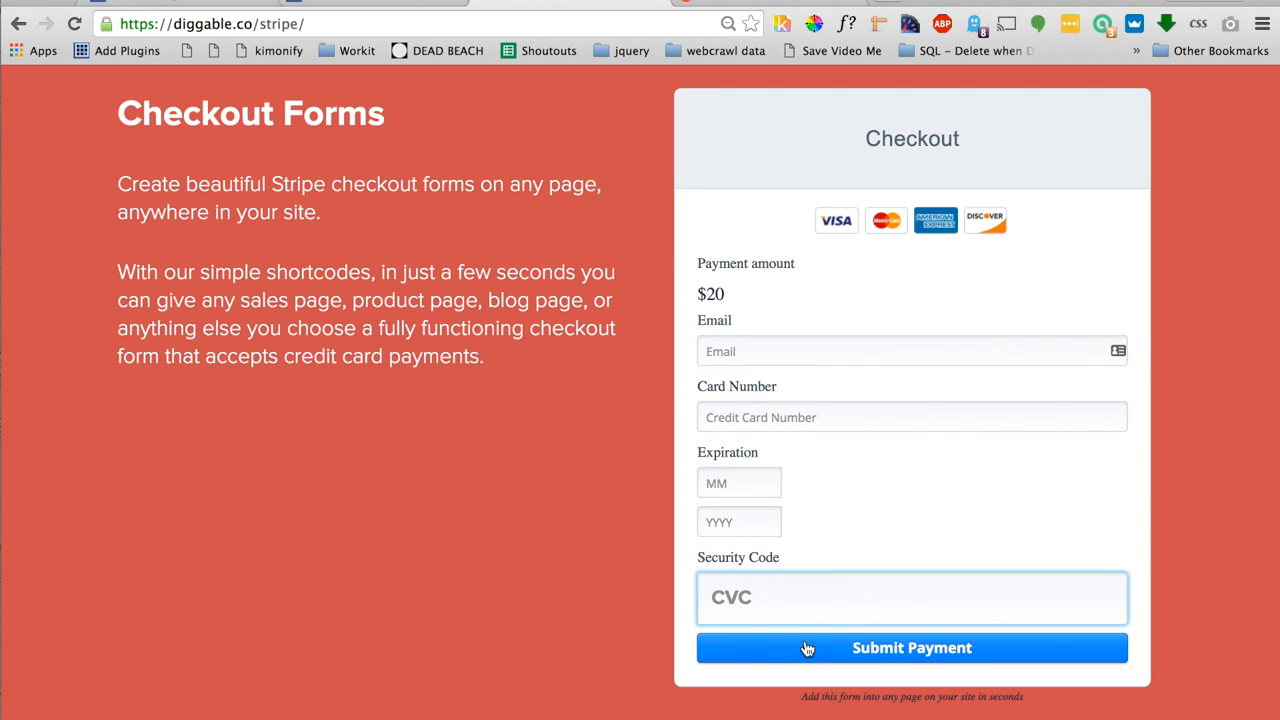
{"action": "left_click", "coordinate": [473, 580]}
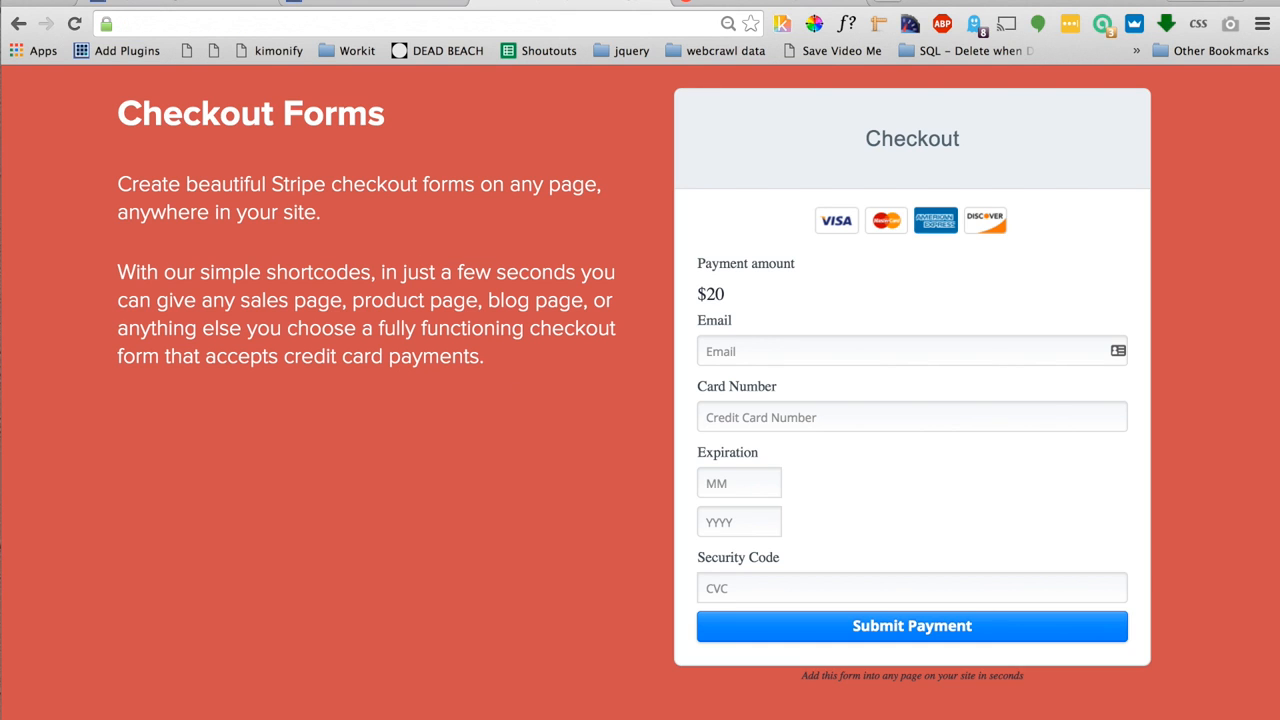
Step: Go to the WordPress Stripe Settings page and review its API key fields
{"action": "left_click", "coordinate": [123, 2]}
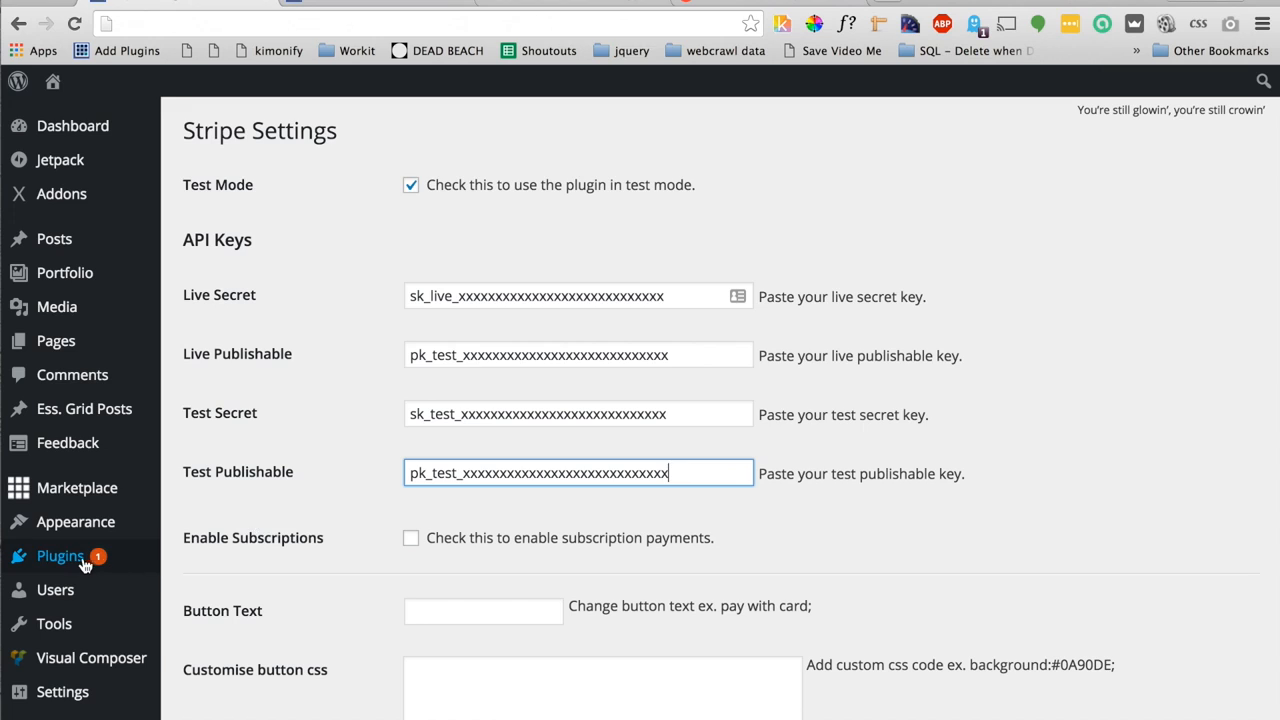
{"action": "mouse_move", "coordinate": [82, 563]}
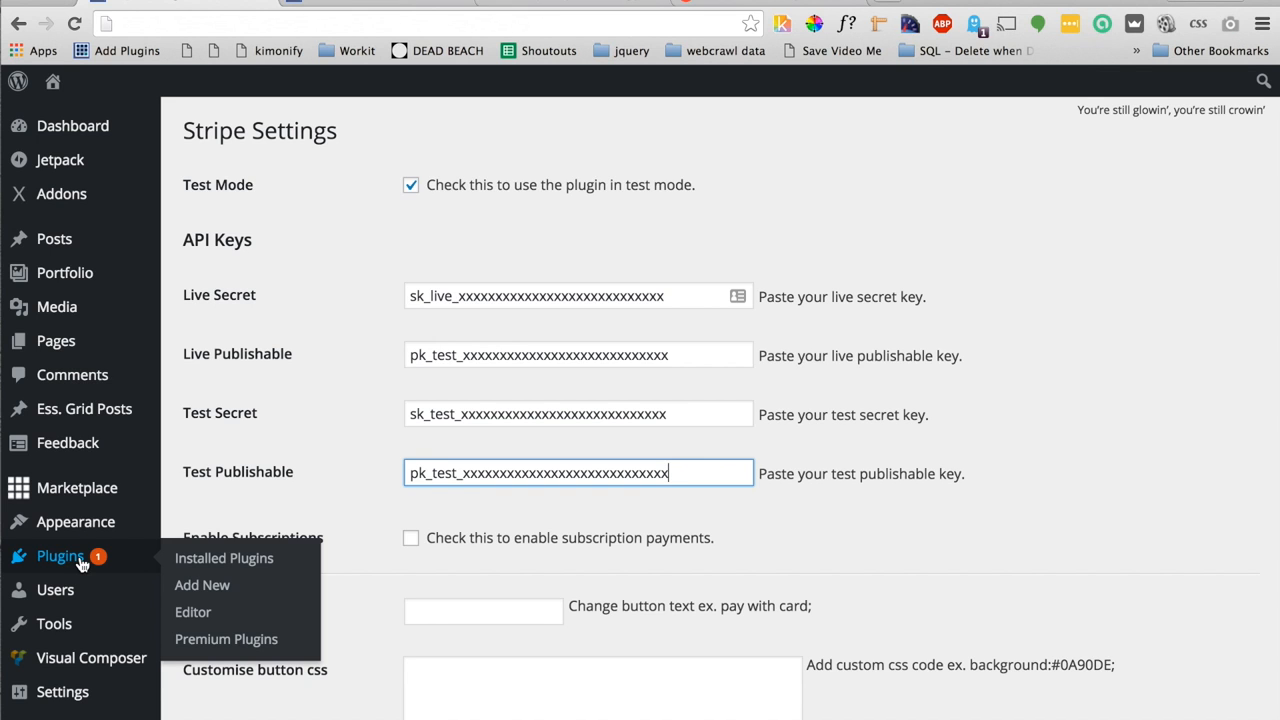
{"action": "scroll", "coordinate": [80, 620], "scroll_direction": "down", "scroll_amount": 3}
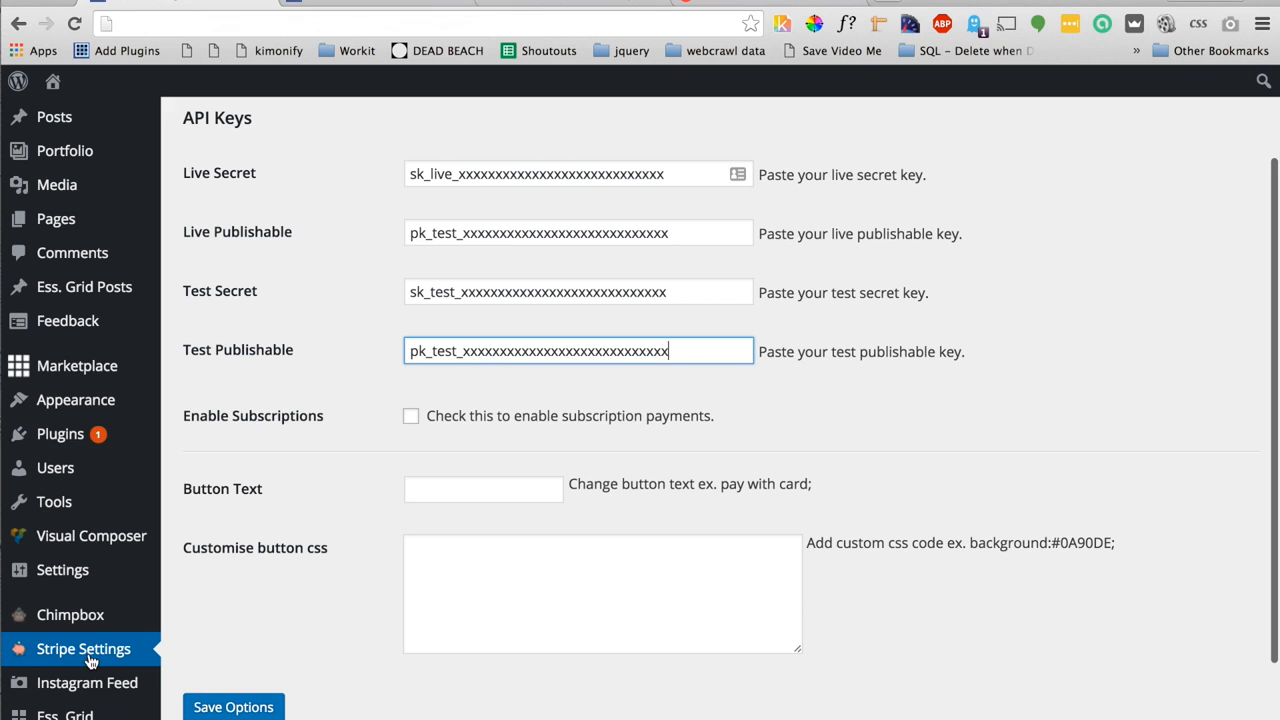
{"action": "scroll", "coordinate": [250, 645], "scroll_direction": "up", "scroll_amount": 3}
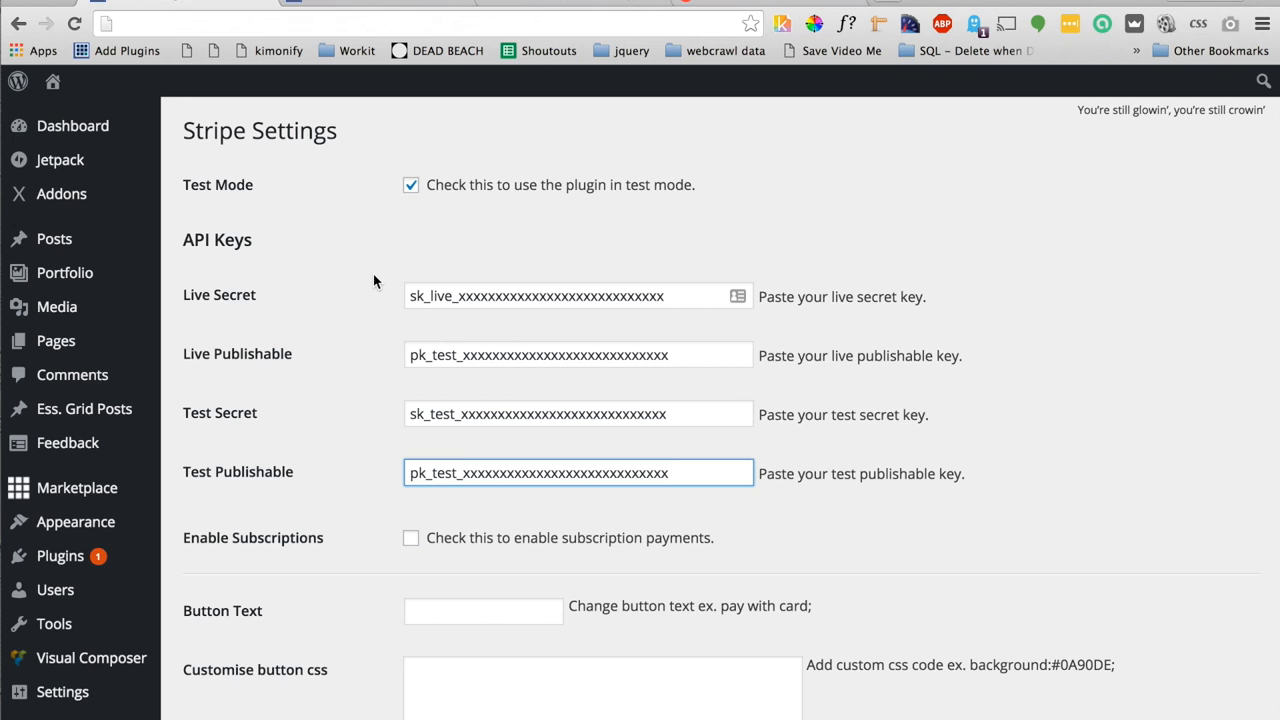
Step: Open the Stripe website in a new browser tab
{"action": "key", "text": "super+t"}
{"action": "type", "text": "stripe"}
{"action": "key", "text": "Return"}
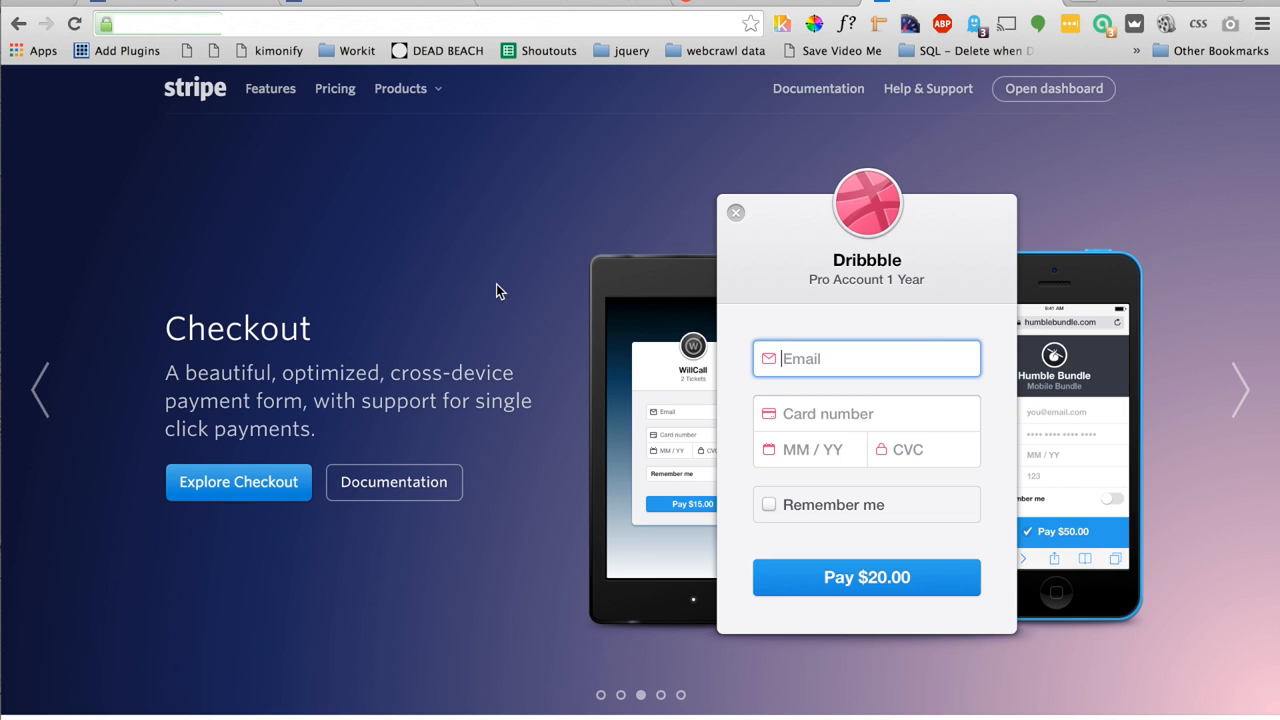
Step: Show the API Keys under Stripe Dashboard account settings, then return to WordPress Stripe Settings
{"action": "left_click", "coordinate": [1049, 94]}
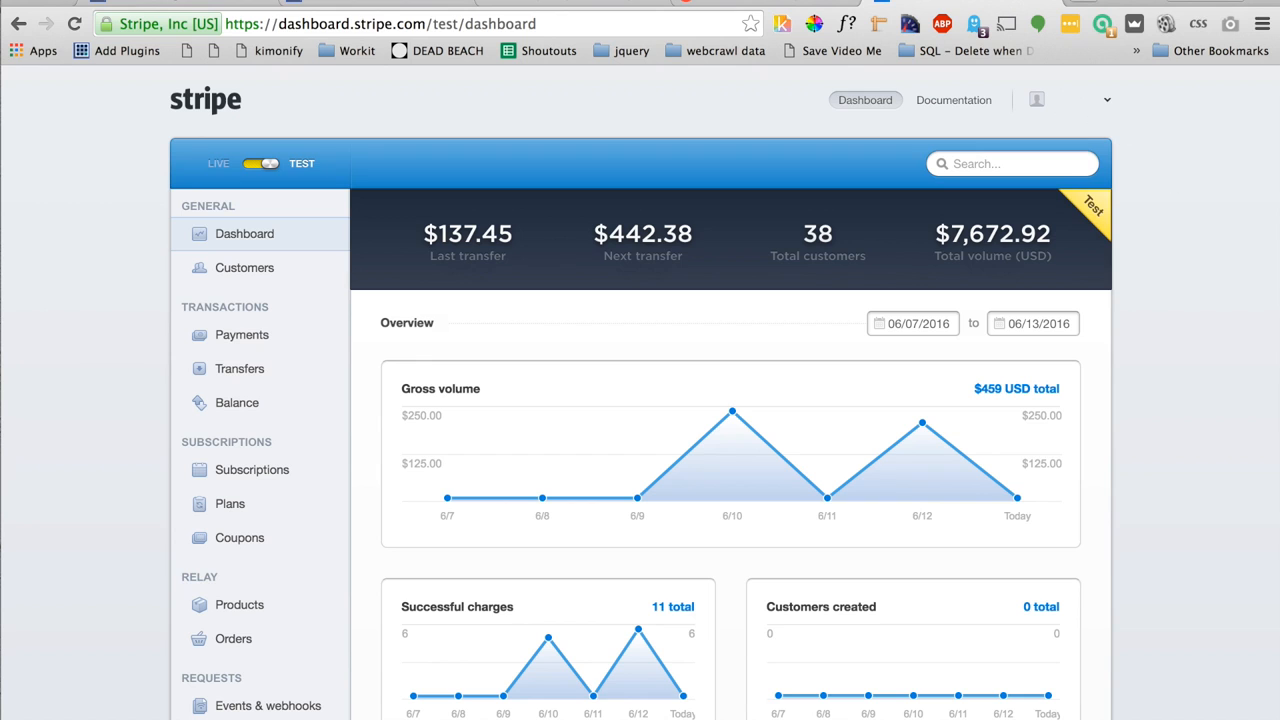
{"action": "left_click", "coordinate": [1107, 100]}
{"action": "left_click", "coordinate": [1066, 144]}
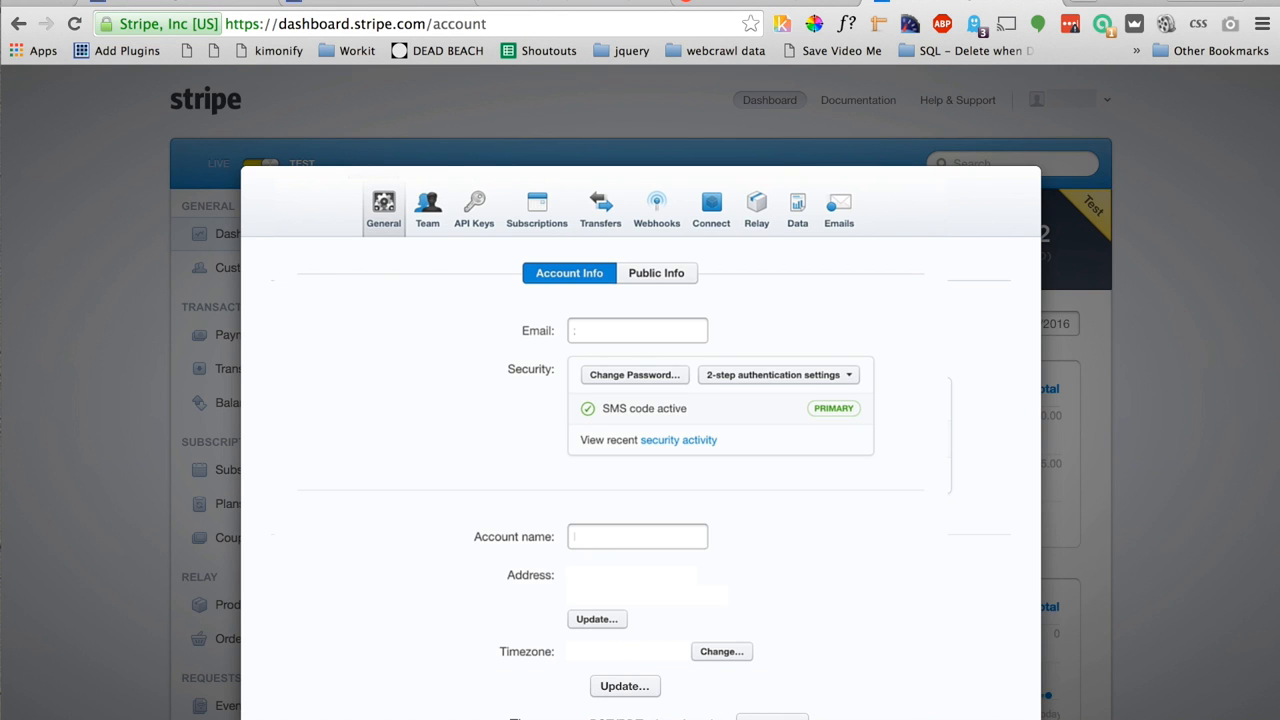
{"action": "left_click", "coordinate": [478, 208]}
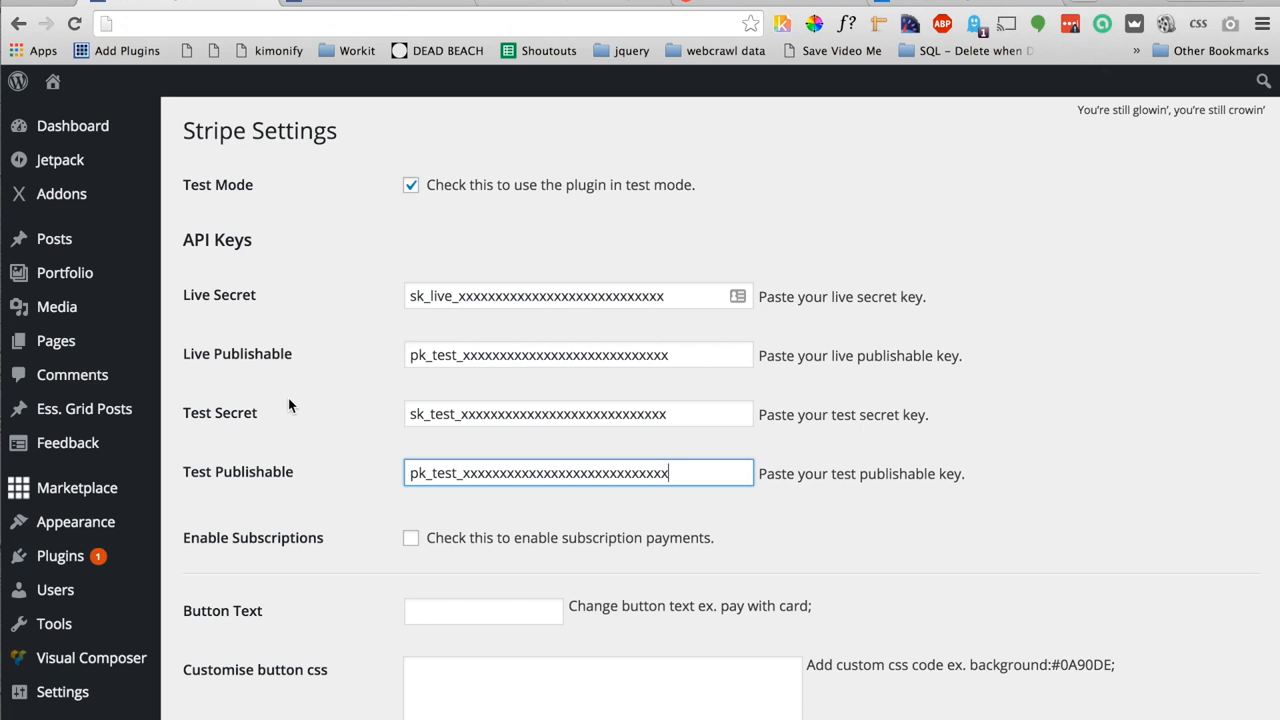
{"action": "left_click", "coordinate": [305, 435]}
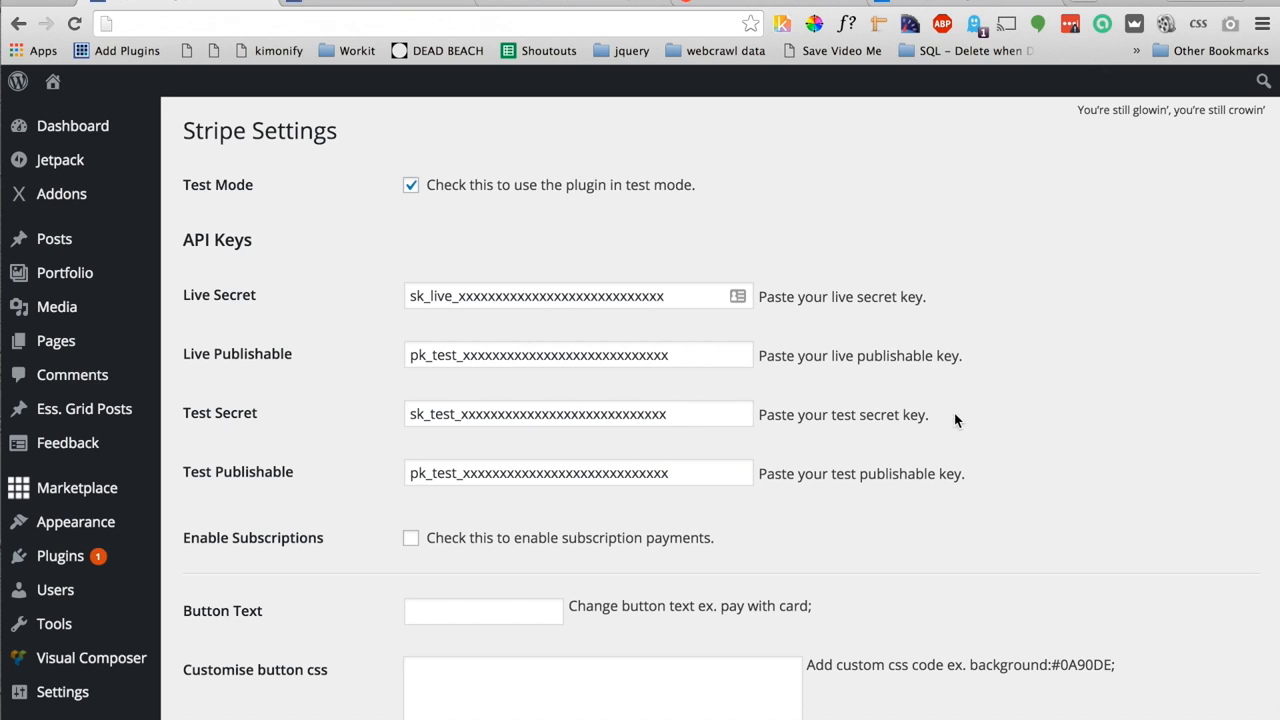
{"action": "left_click", "coordinate": [940, 5]}
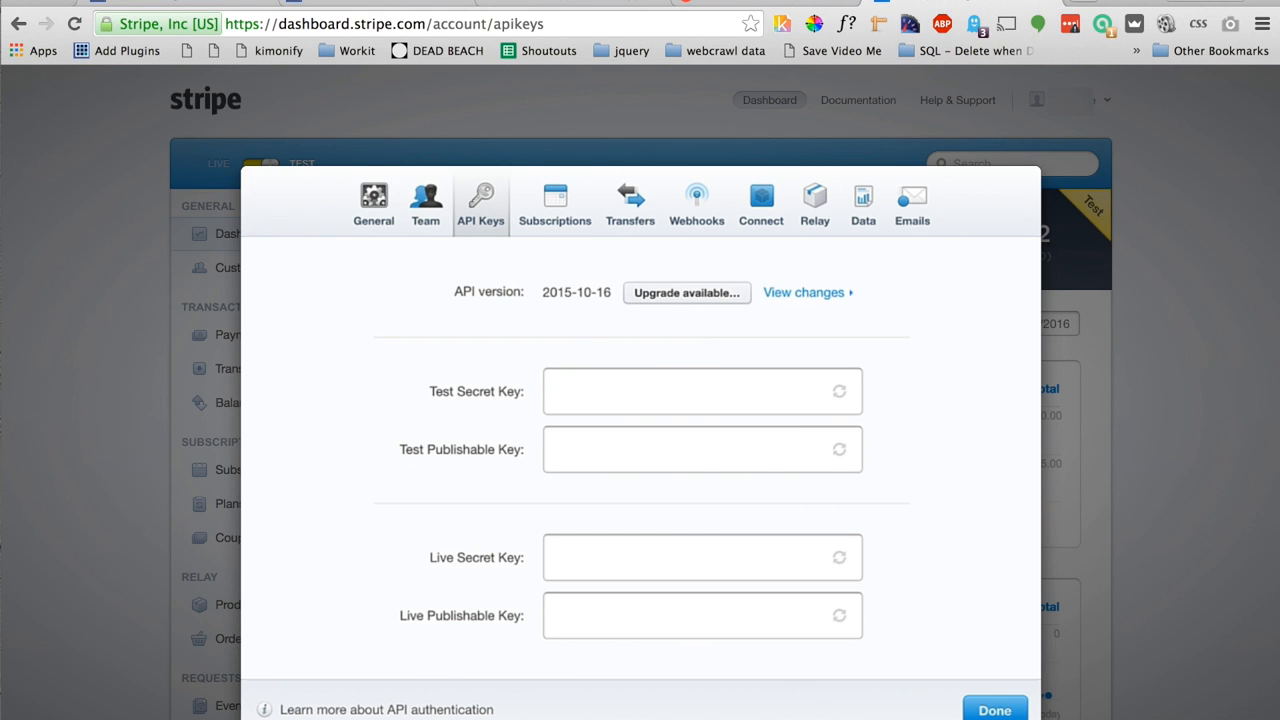
{"action": "left_click", "coordinate": [150, 5]}
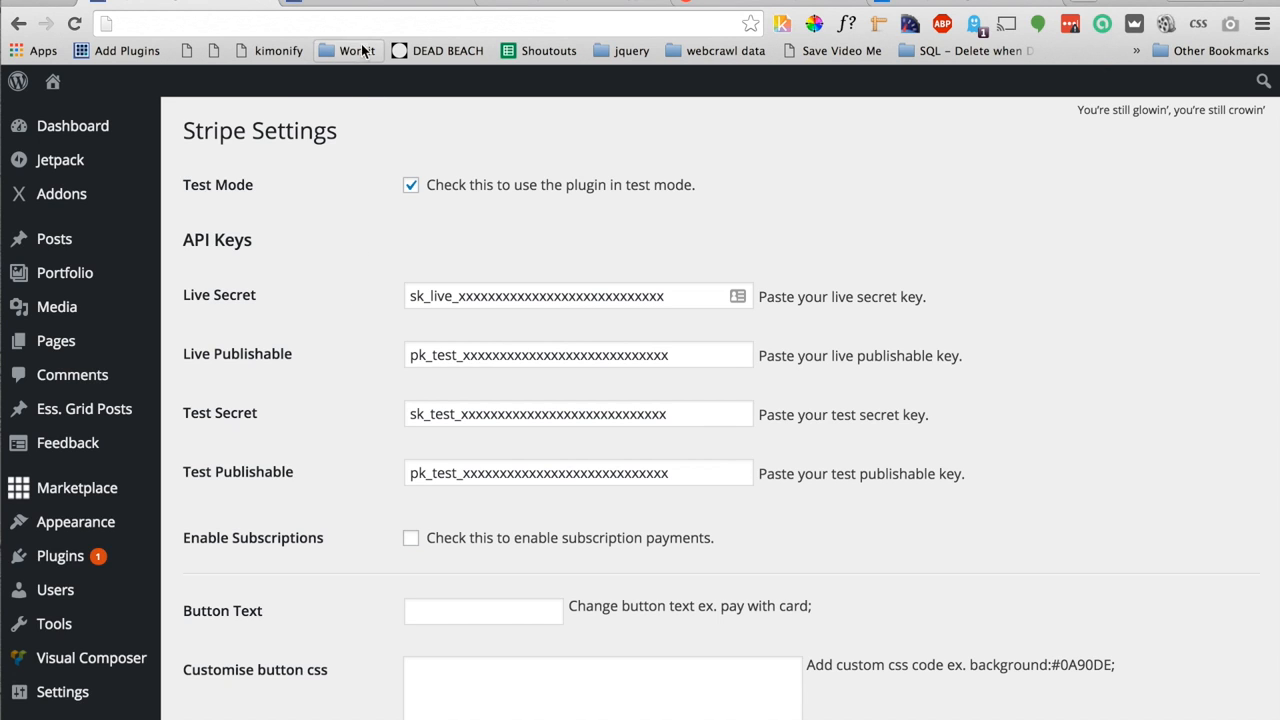
Step: Enter the shortcode [stripe_button amount="500"] in the Cornerstone Text element
{"action": "left_click", "coordinate": [361, 9]}
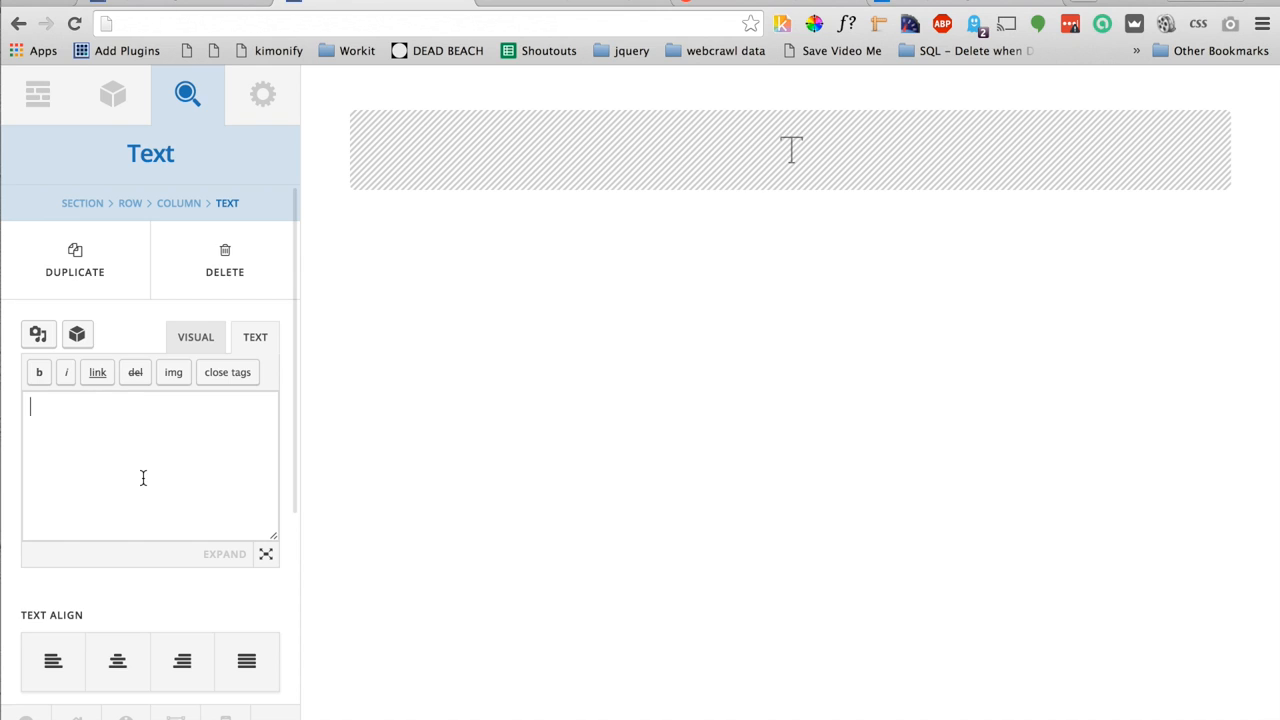
{"action": "type", "text": "[stripe_button"}
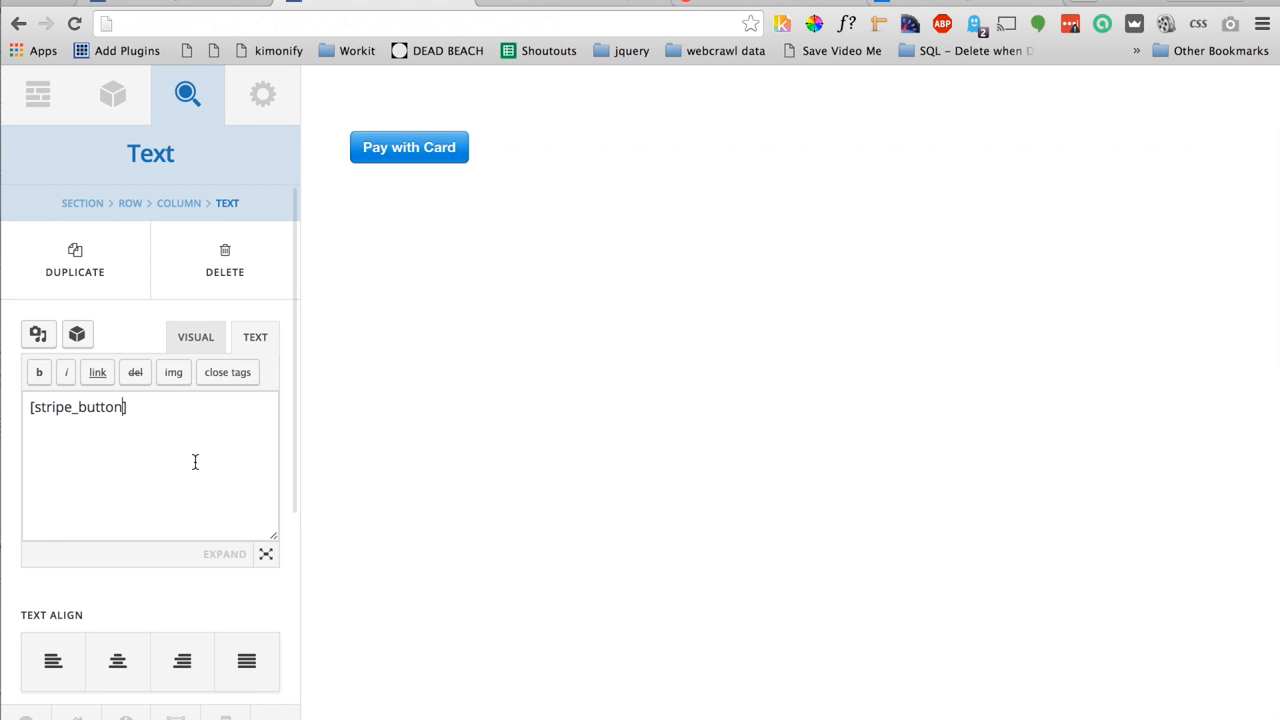
{"action": "type", "text": "amount=\"\""}
{"action": "key", "text": "Left"}
{"action": "type", "text": "500"}
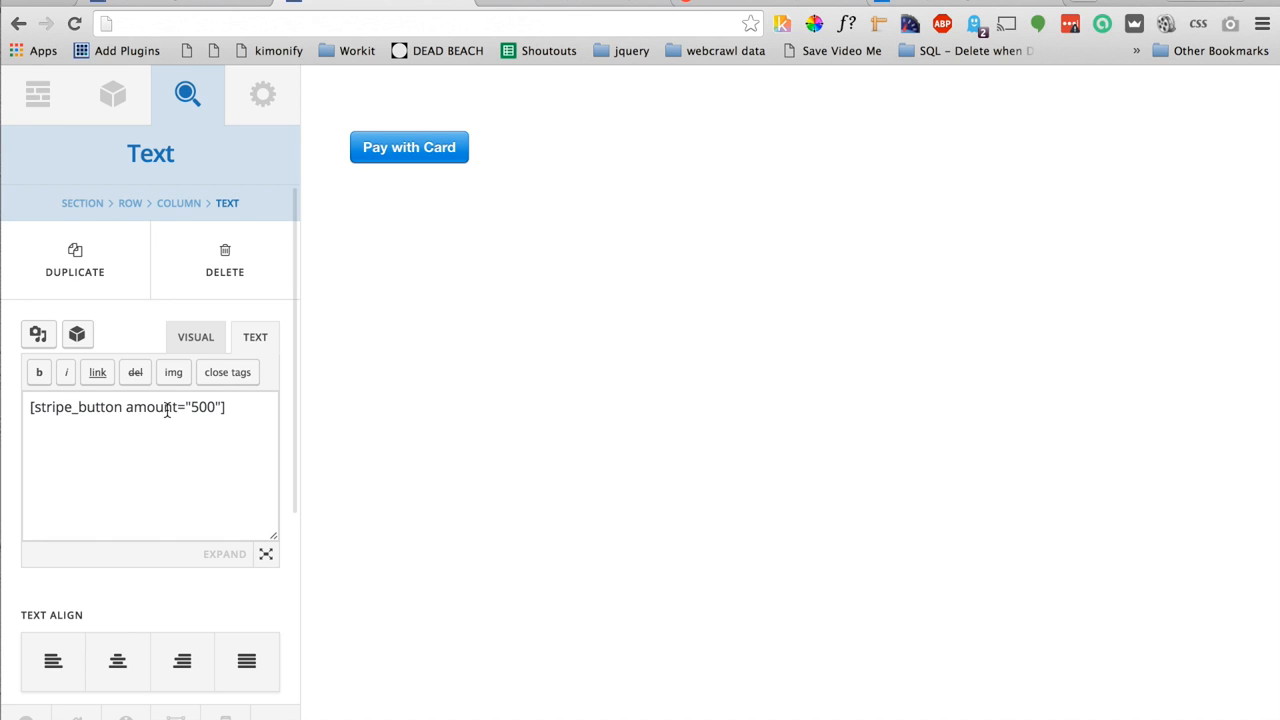
Step: Save the page and load the published page with its Pay with Card button
{"action": "left_click", "coordinate": [226, 718]}
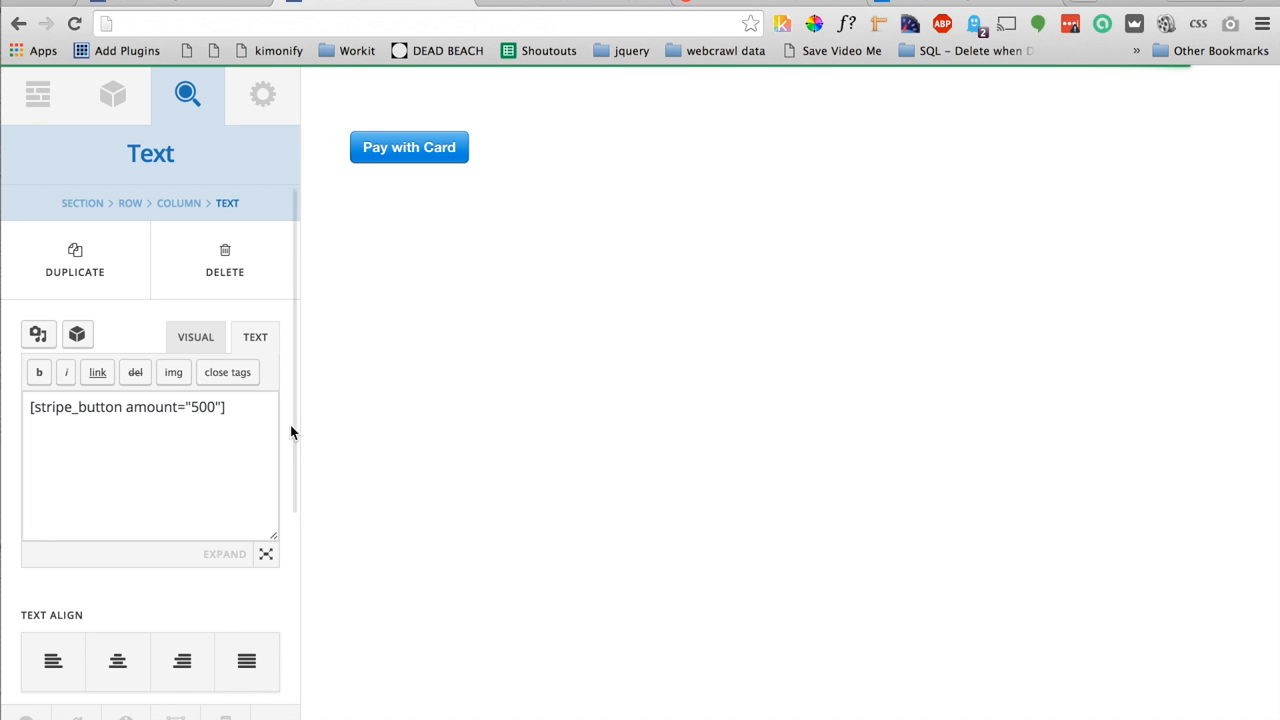
{"action": "left_click", "coordinate": [177, 20]}
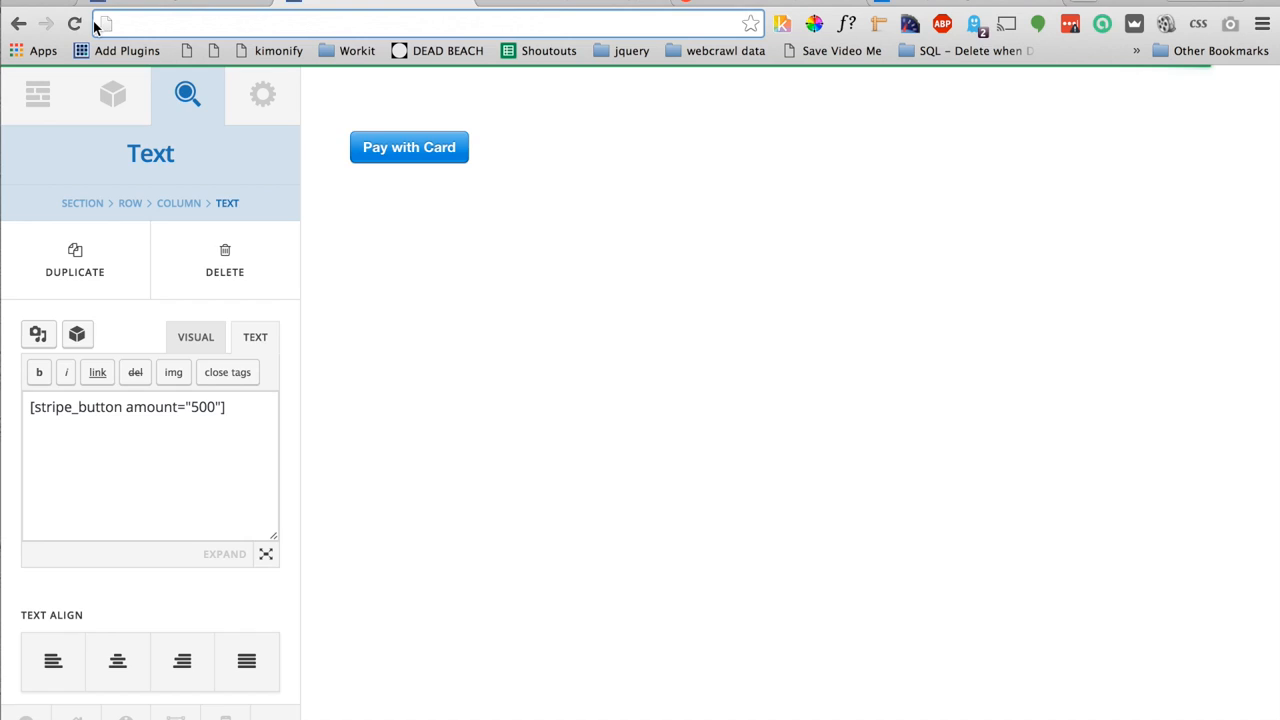
{"action": "key", "text": "Return"}
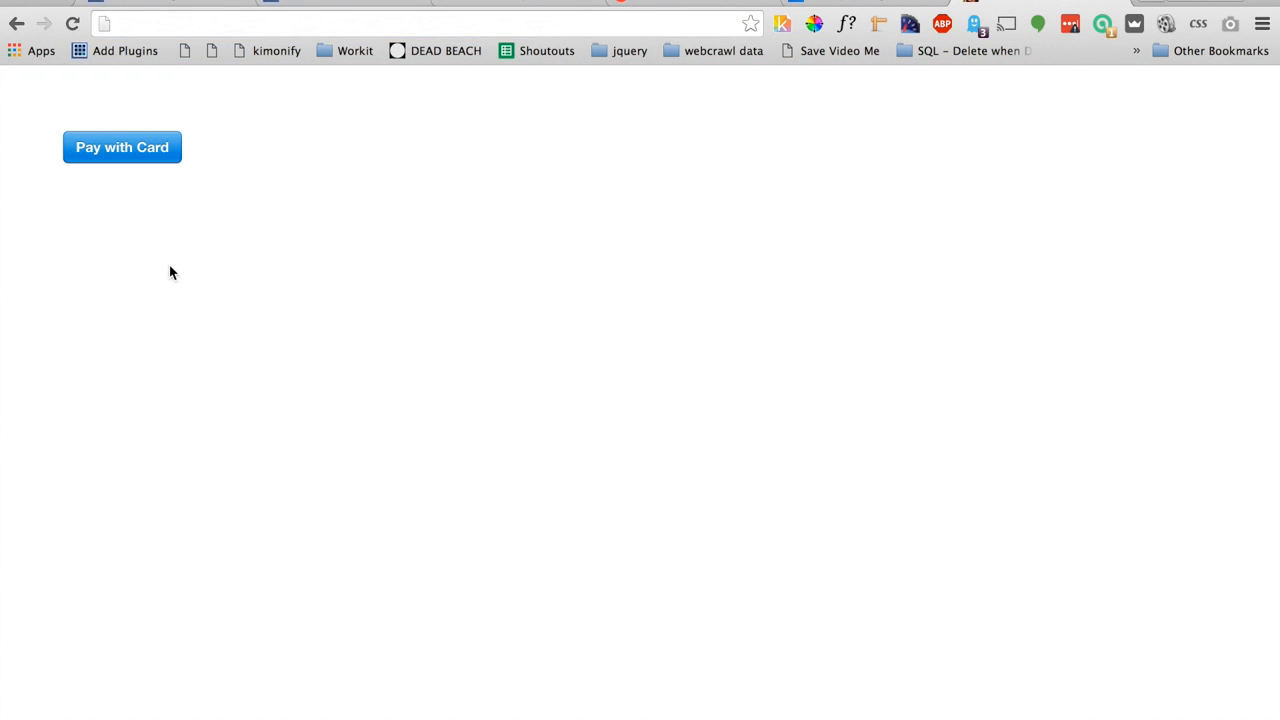
Step: Pay through Pay with Card using a sample email and test card details
{"action": "left_click", "coordinate": [143, 149]}
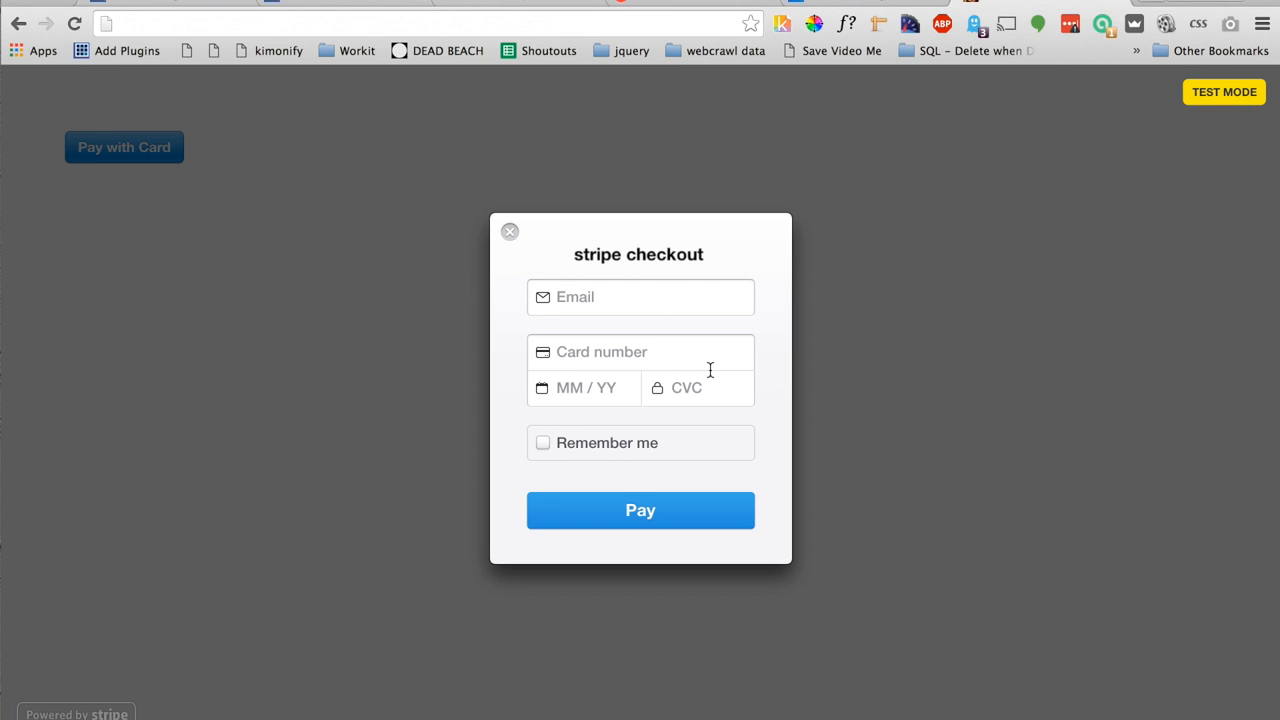
{"action": "left_click", "coordinate": [671, 306]}
{"action": "type", "text": "fakeemail@website.com"}
{"action": "key", "text": "Tab"}
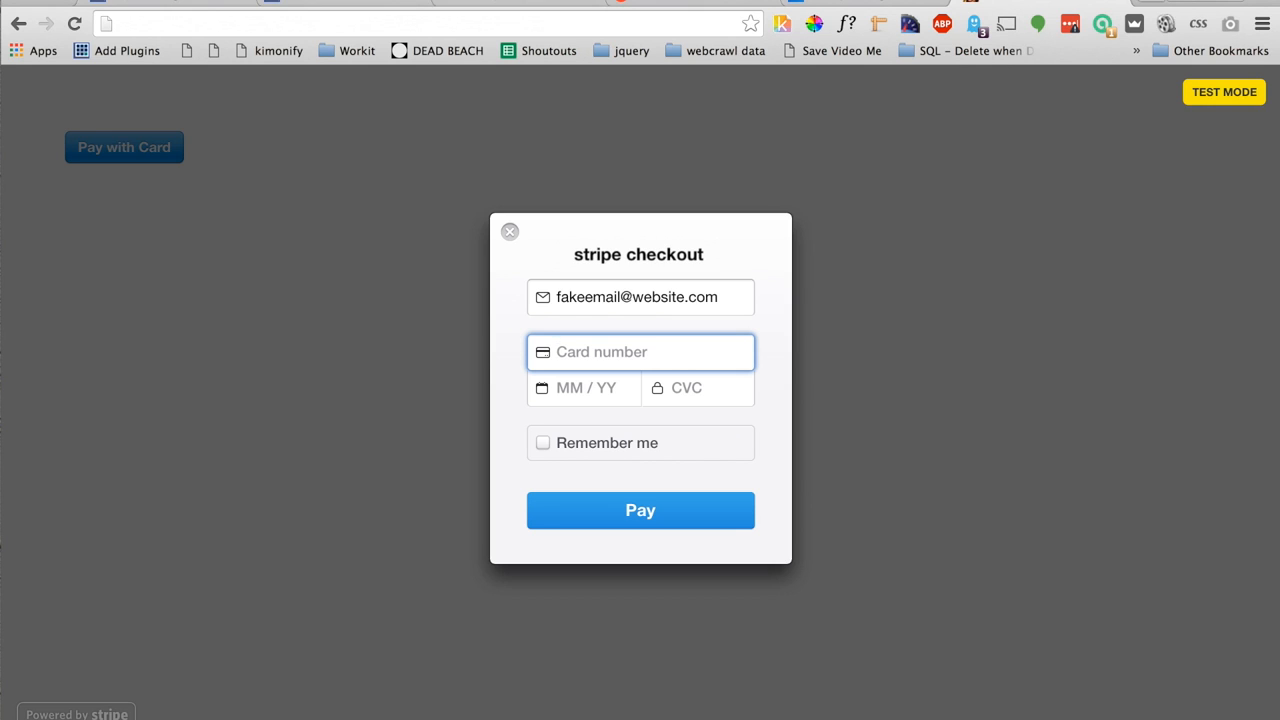
{"action": "type", "text": "42"}
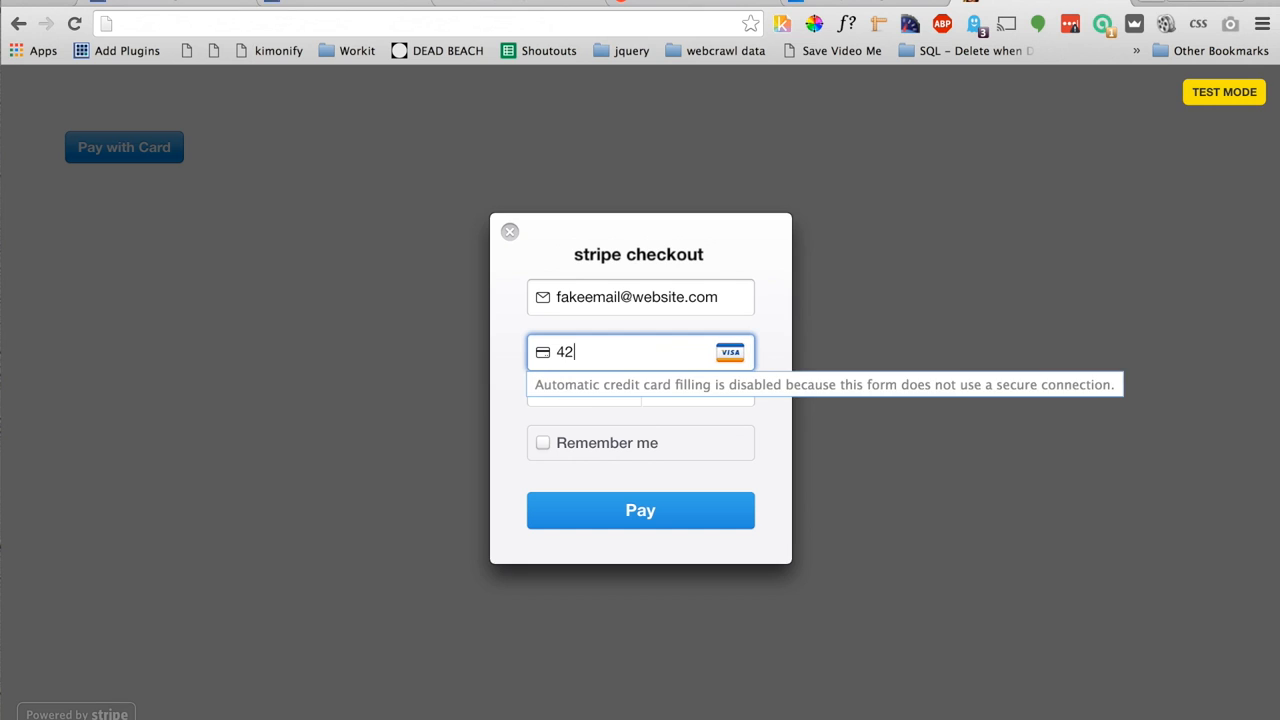
{"action": "type", "text": "42424242424242122019"}
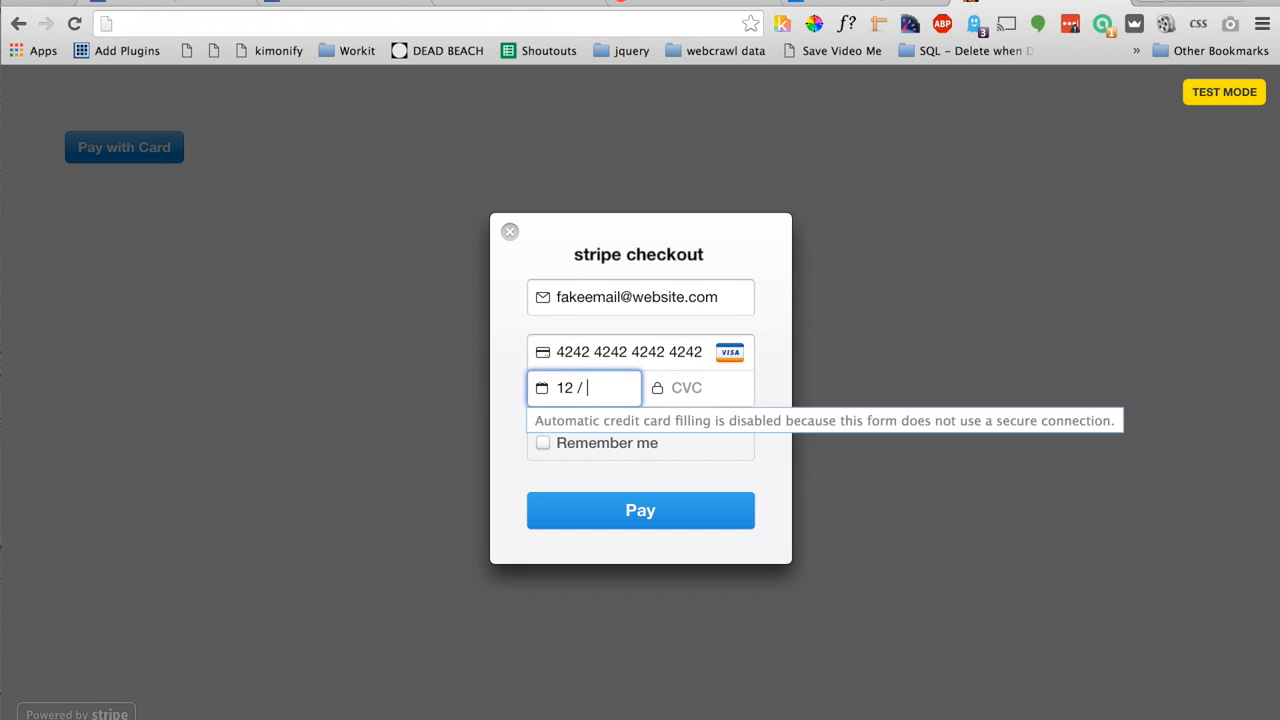
{"action": "type", "text": "123"}
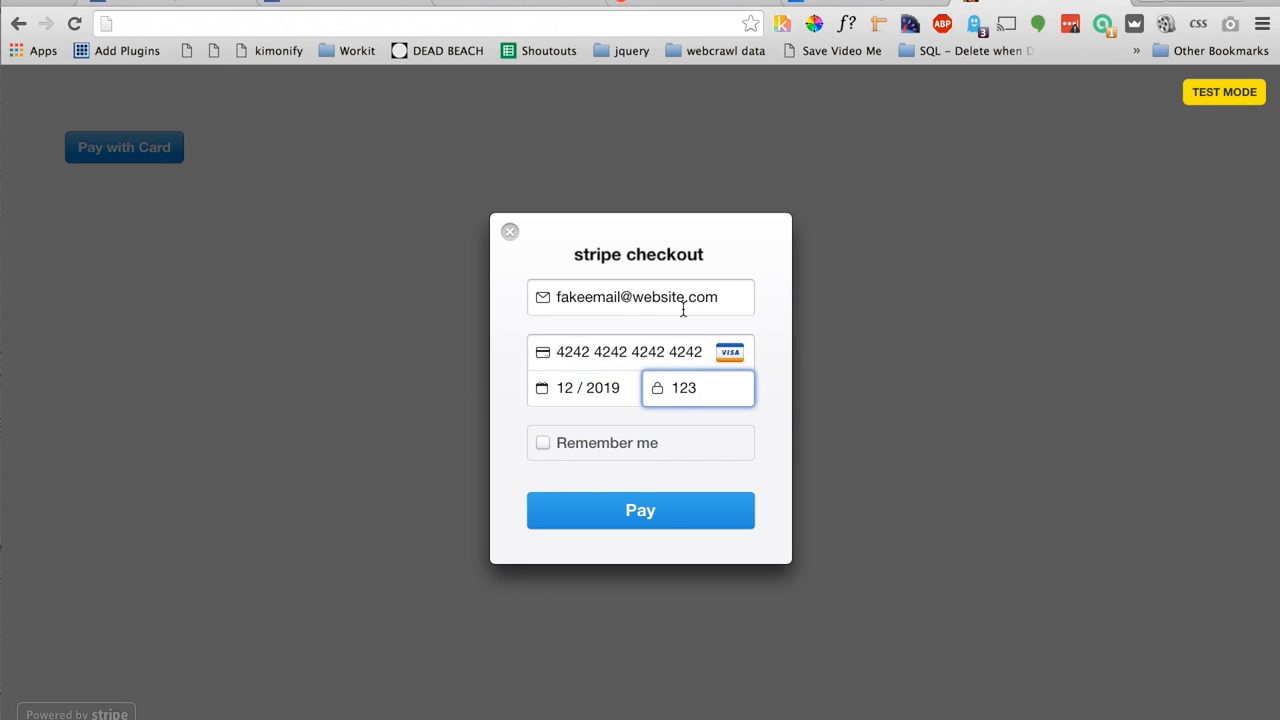
{"action": "left_click", "coordinate": [642, 511]}
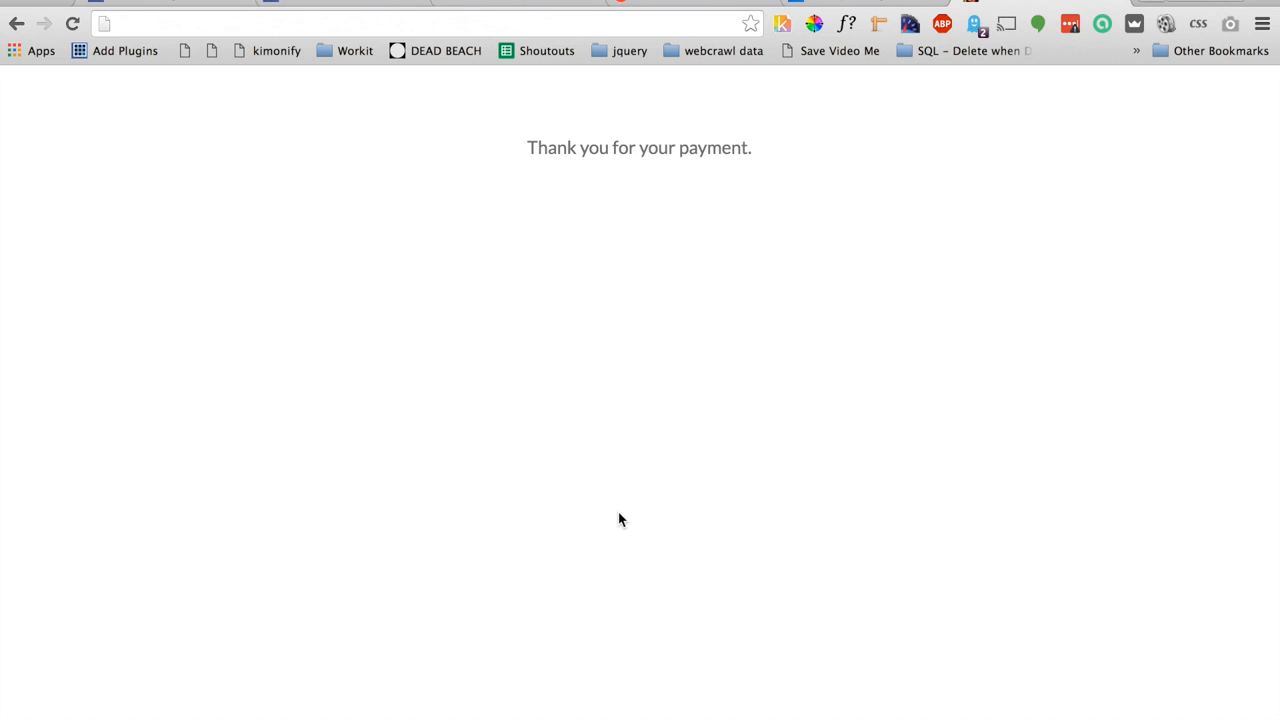
{"action": "left_click", "coordinate": [502, 2]}
Step: Add name="Widget R US", description="Buy All these Widgets" and shipping_address="true" to the shortcode
{"action": "left_click", "coordinate": [366, 5]}
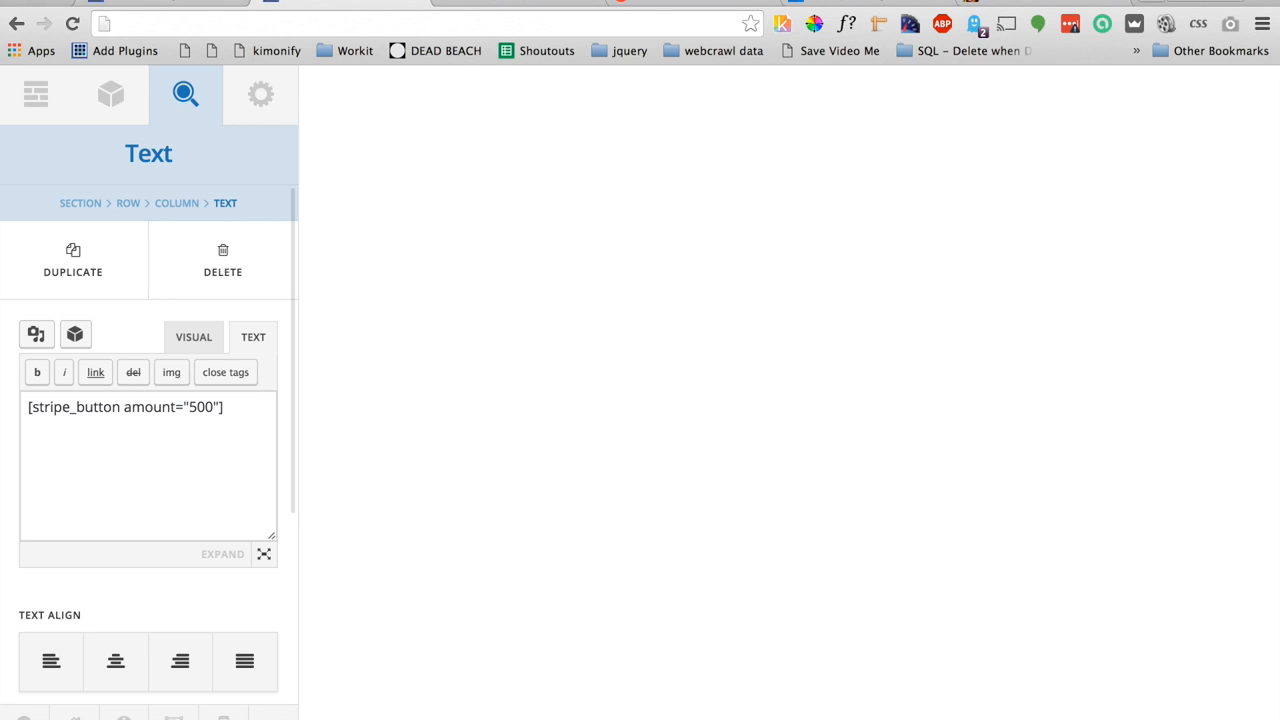
{"action": "type", "text": "name=\"\""}
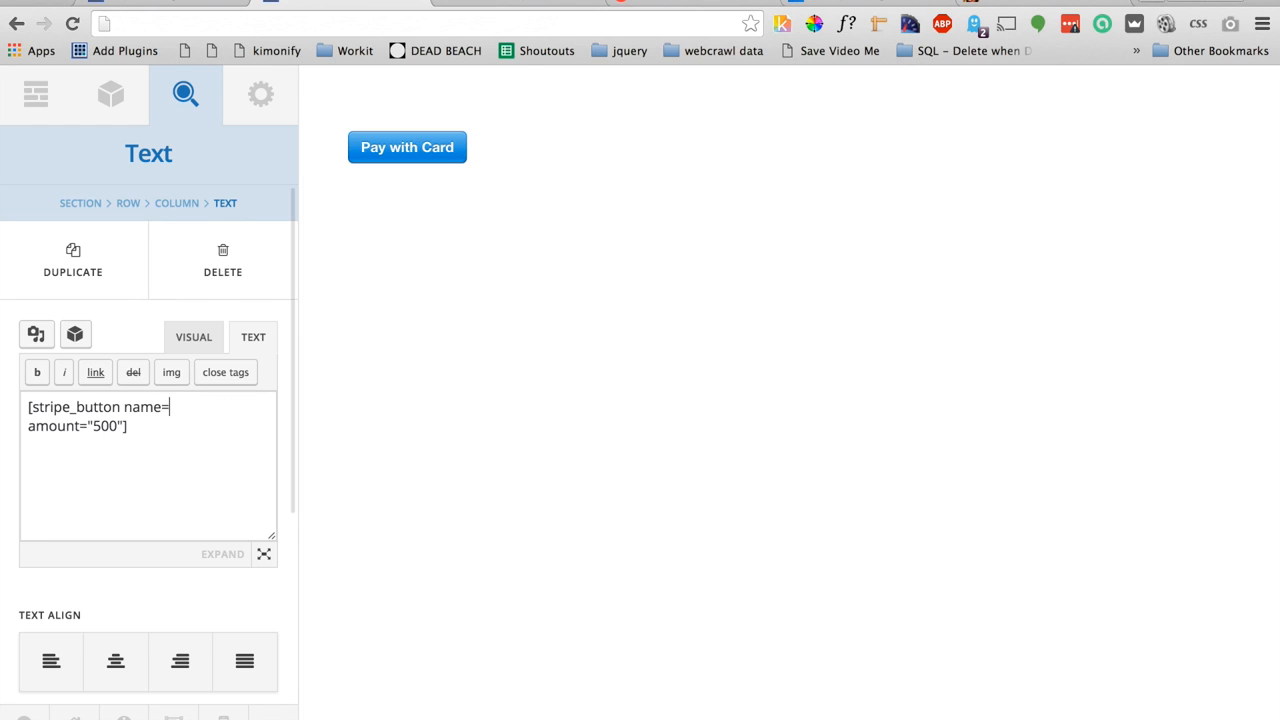
{"action": "type", "text": "Widget R US"}
{"action": "key", "text": "Right"}
{"action": "key", "text": "Right"}
{"action": "type", "text": "description=\"\""}
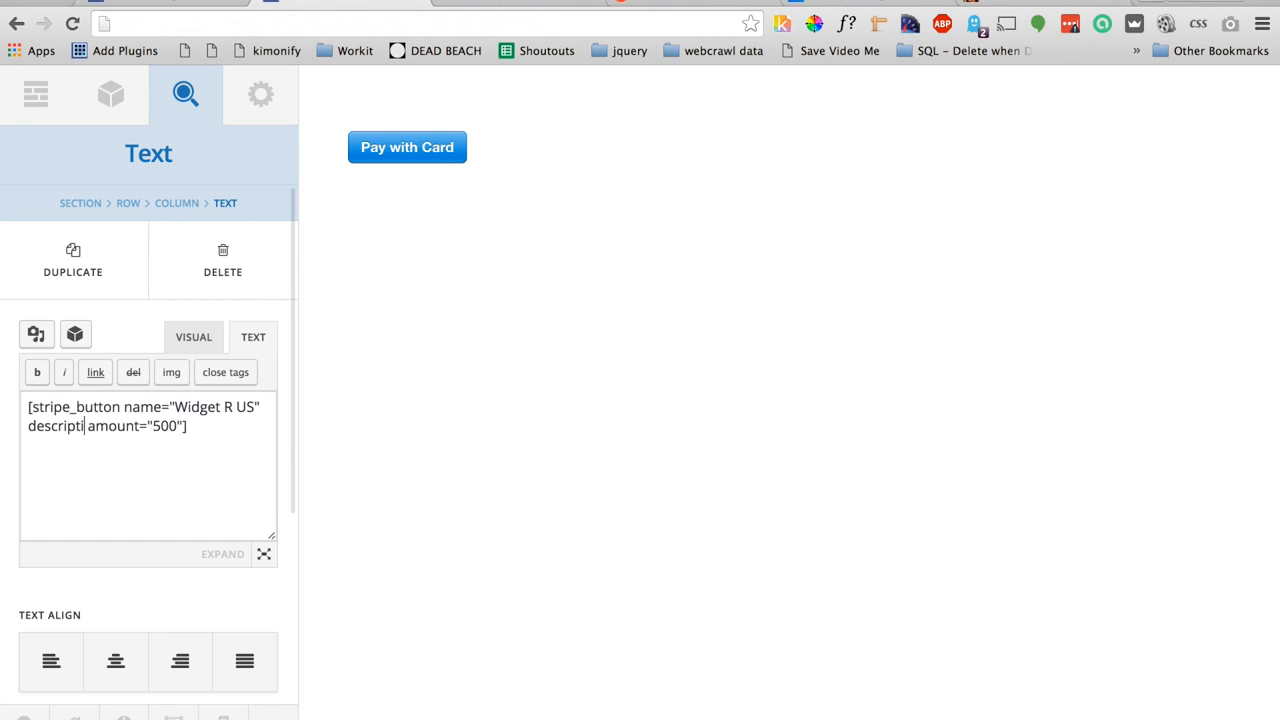
{"action": "key", "text": "Left"}
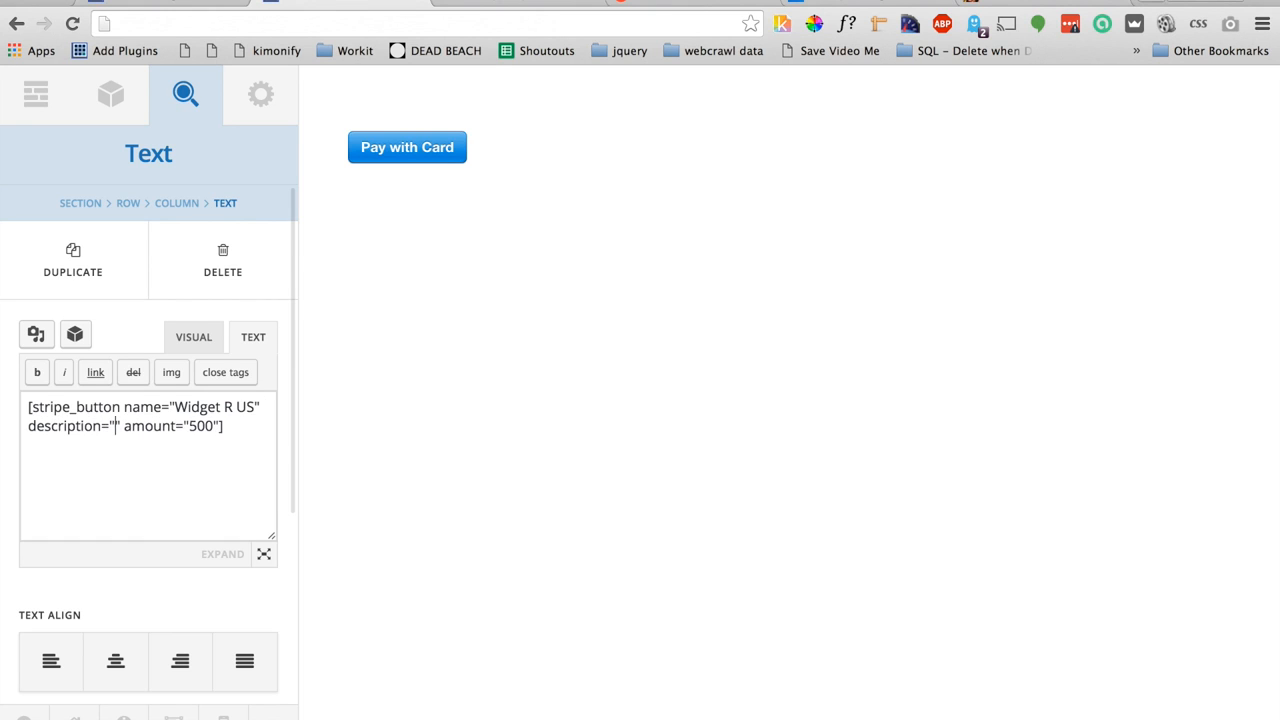
{"action": "type", "text": "Buy All these "}
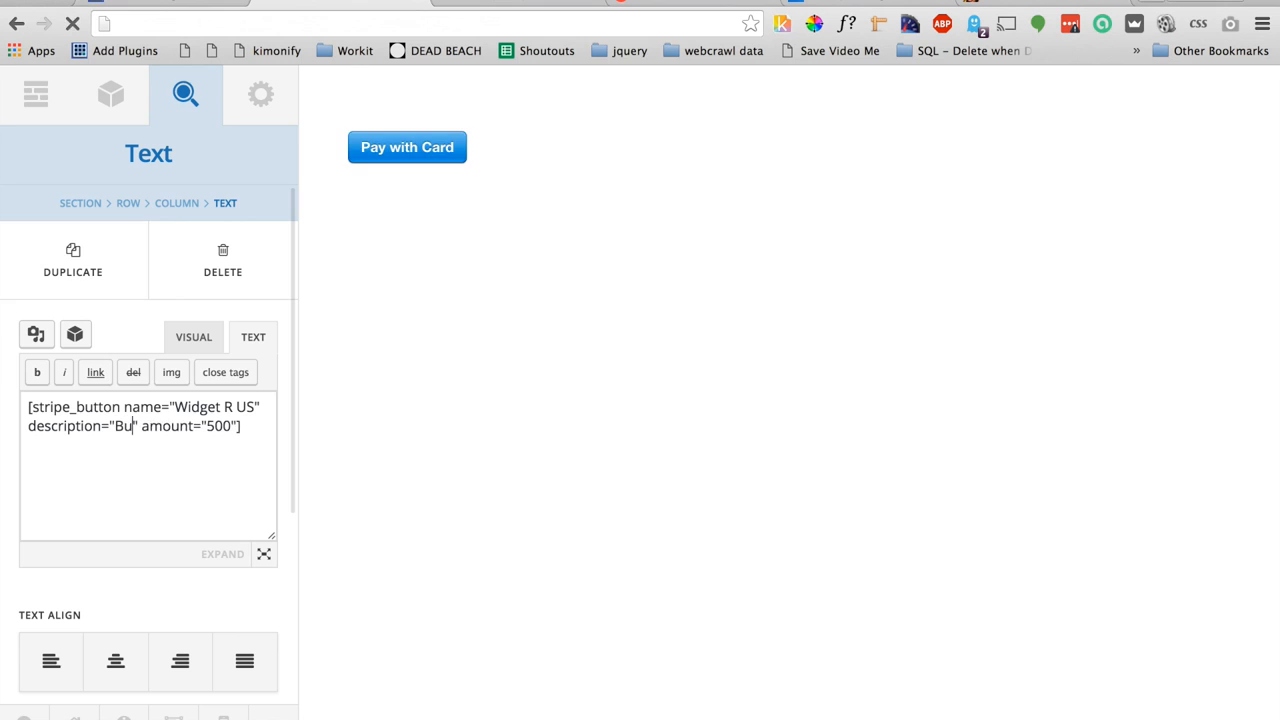
{"action": "type", "text": "Widgets"}
{"action": "key", "text": "Right"}
{"action": "type", "text": "shipping_address=\"\""}
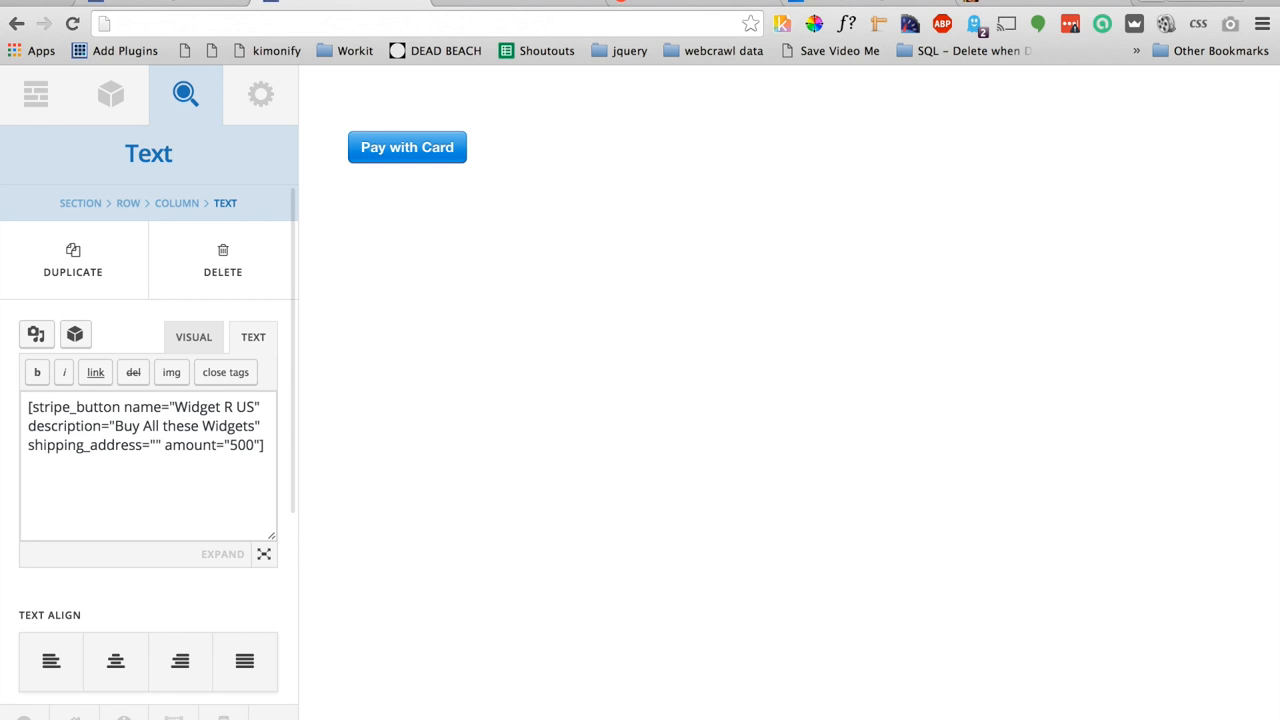
{"action": "type", "text": "true"}
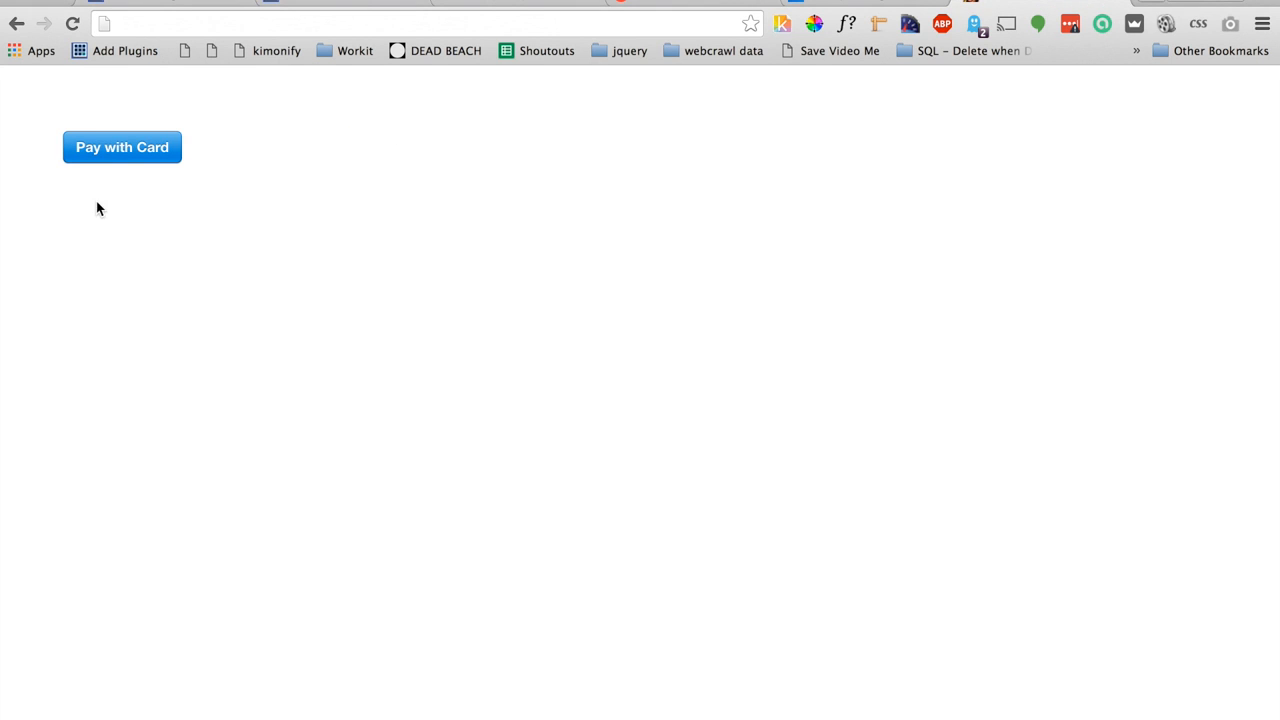
{"action": "left_click", "coordinate": [97, 162]}
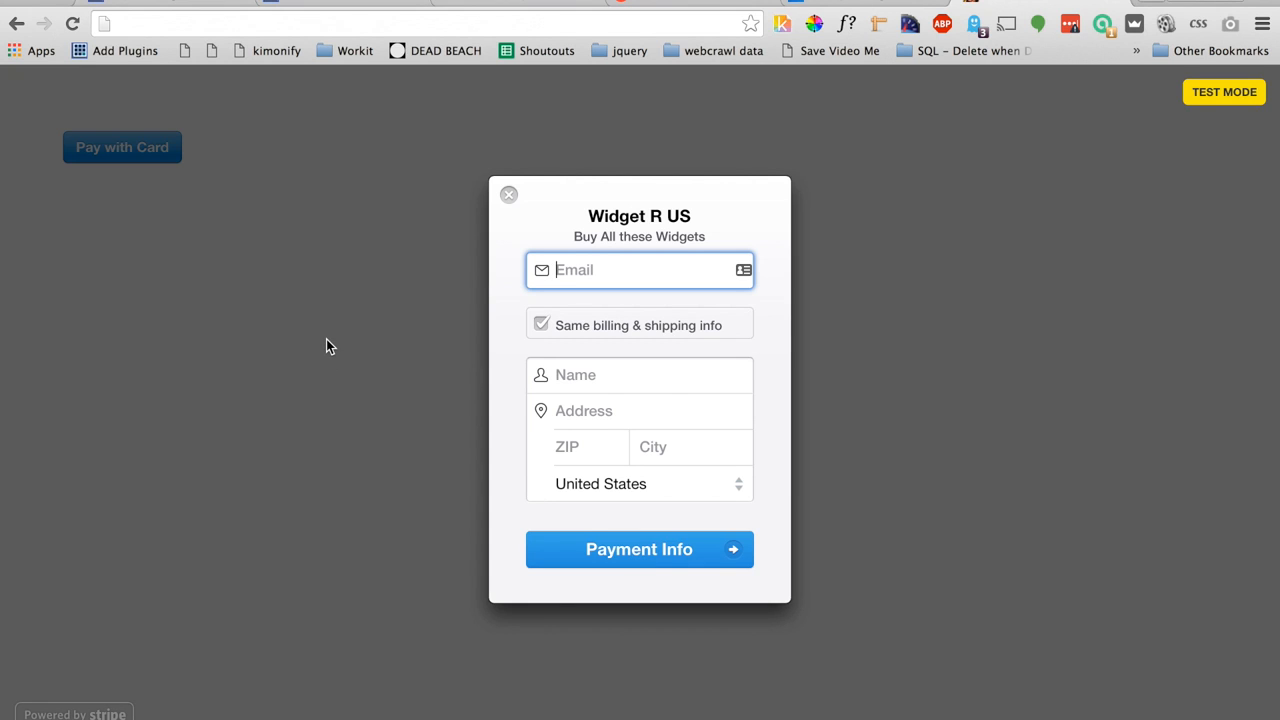
{"action": "left_click", "coordinate": [509, 197]}
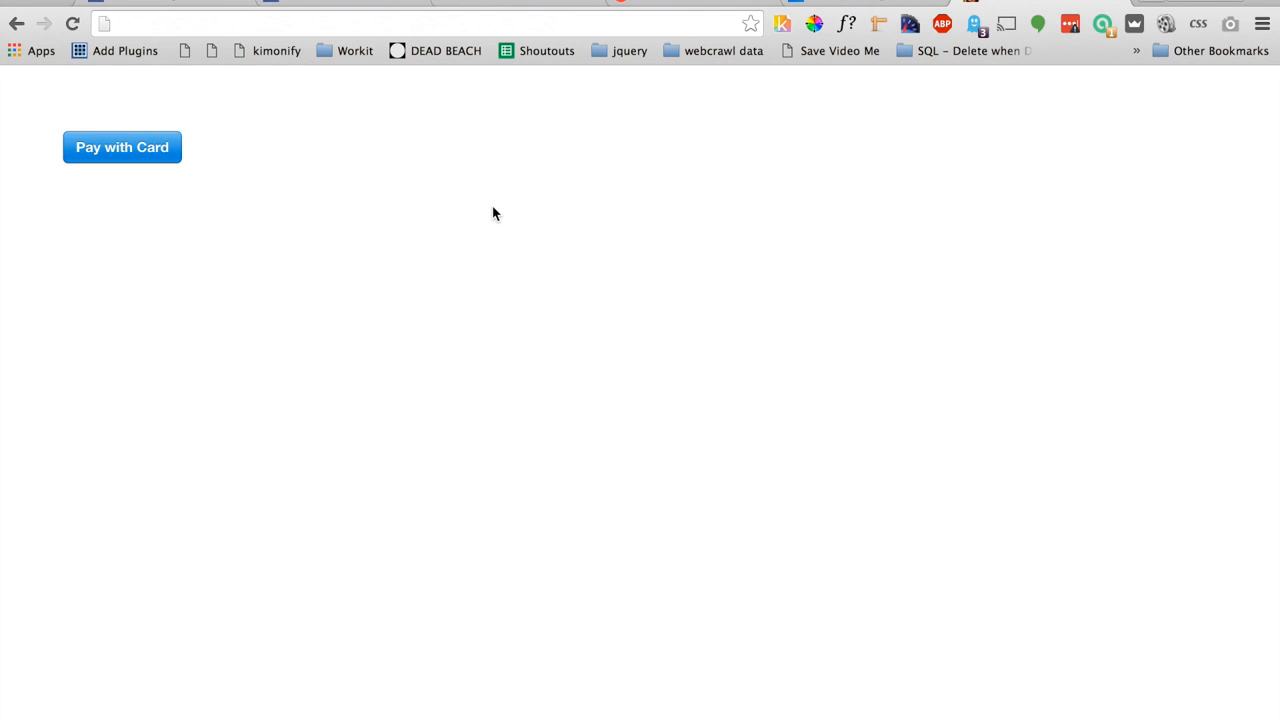
Step: Insert custom_ after the opening bracket so the shortcode reads custom_stripe_button
{"action": "left_click", "coordinate": [277, 3]}
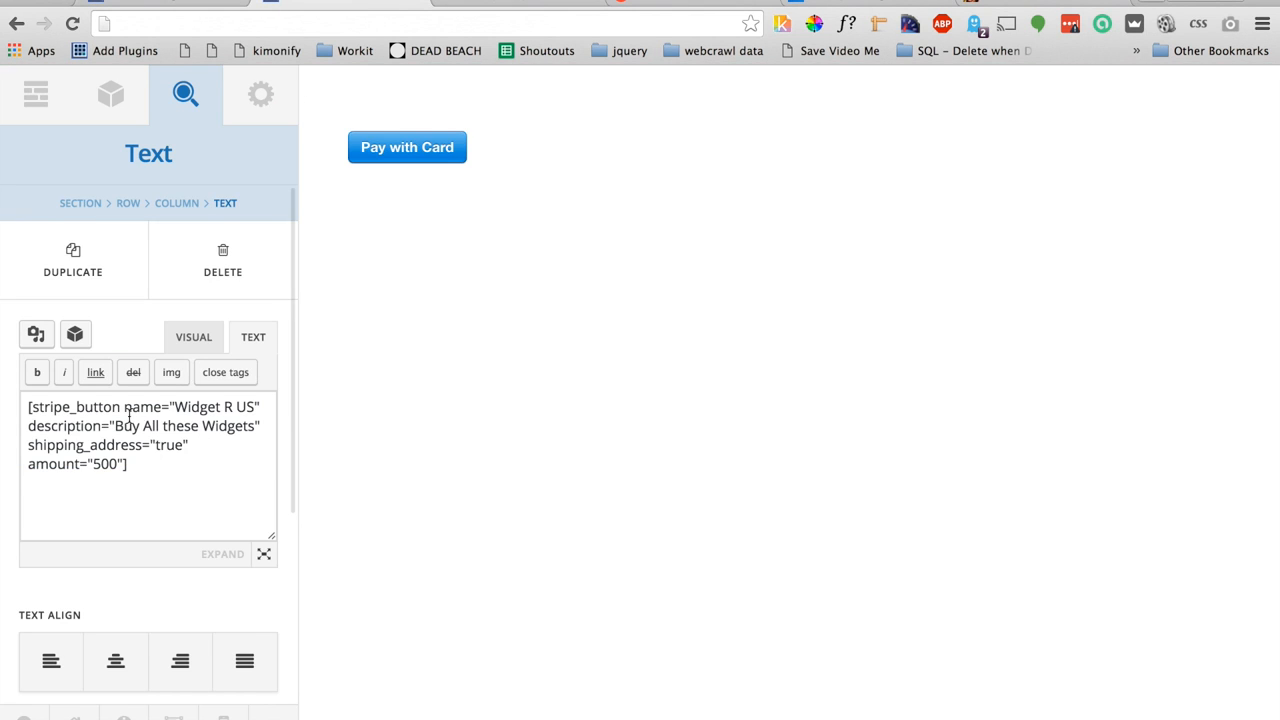
{"action": "left_click_drag", "start_coordinate": [120, 408], "coordinate": [78, 408]}
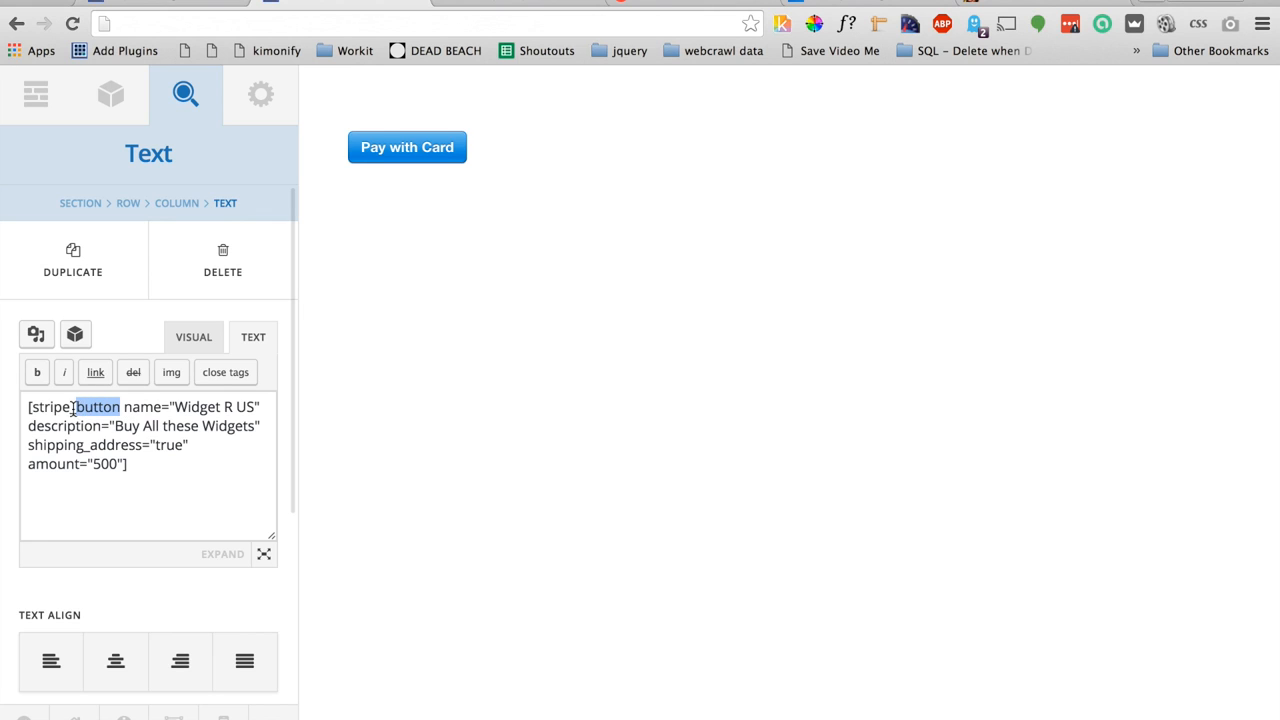
{"action": "left_click", "coordinate": [31, 408]}
{"action": "left_click", "coordinate": [146, 497]}
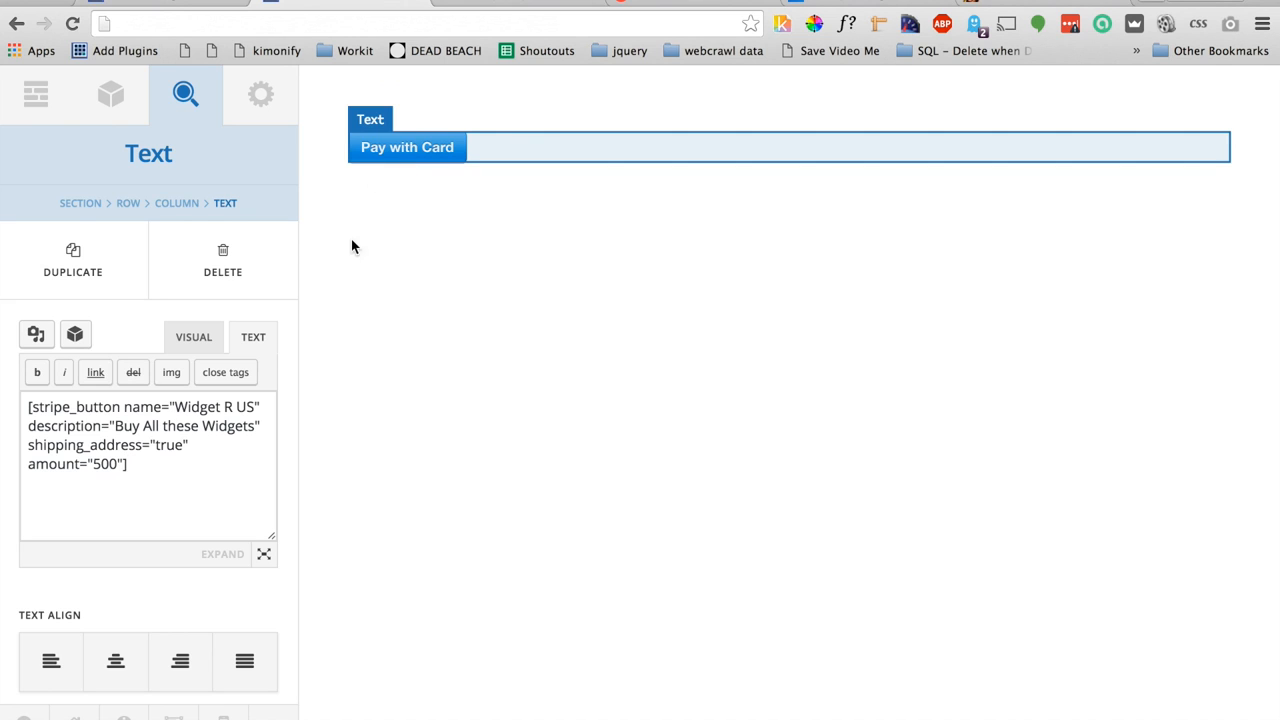
{"action": "left_click", "coordinate": [33, 411]}
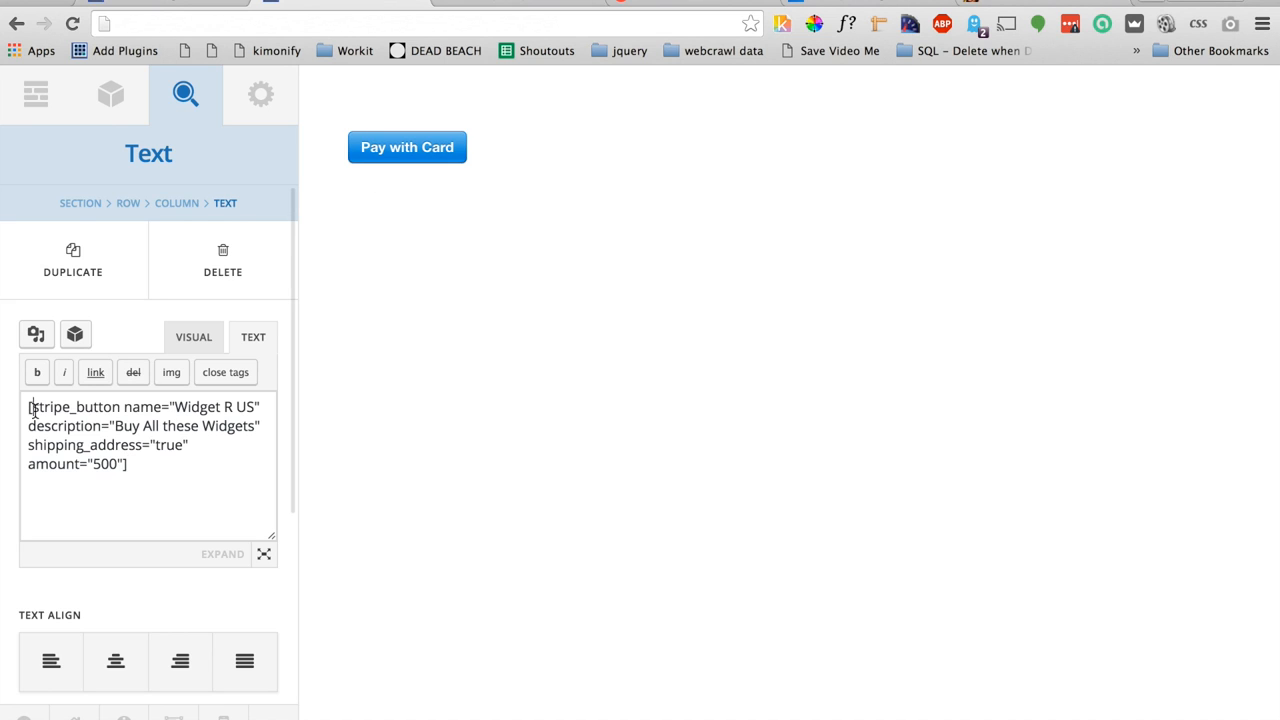
{"action": "type", "text": "custom_"}
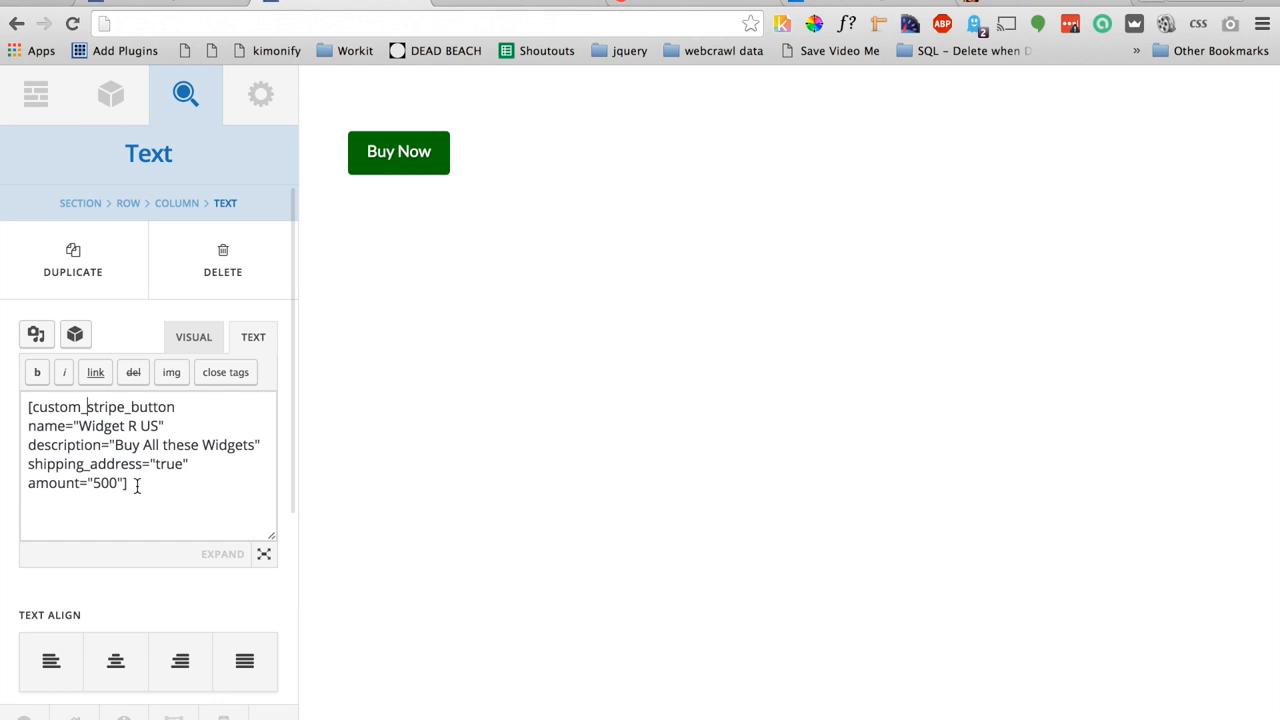
Step: Replace custom_stripe_button with stripe_form in the Text element's shortcode
{"action": "left_click", "coordinate": [175, 407]}
{"action": "left_click_drag", "start_coordinate": [172, 407], "coordinate": [31, 408]}
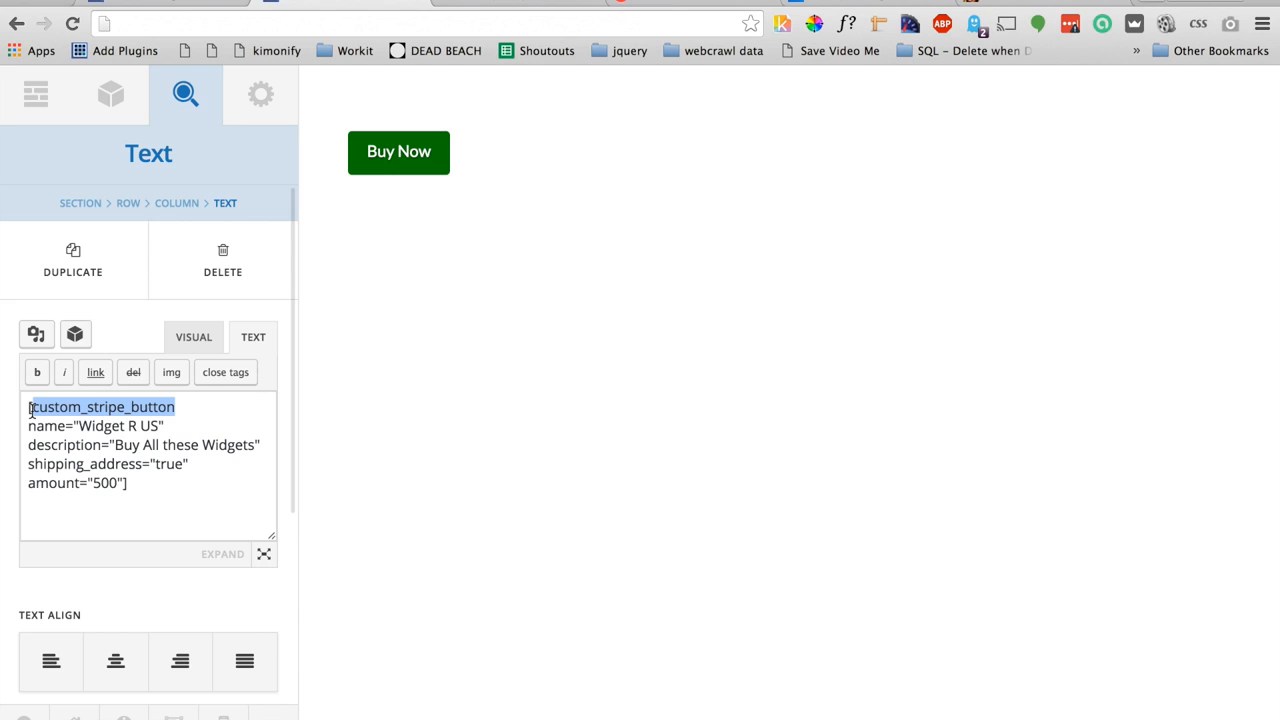
{"action": "type", "text": "stripe_form name=\"Widget R US"}
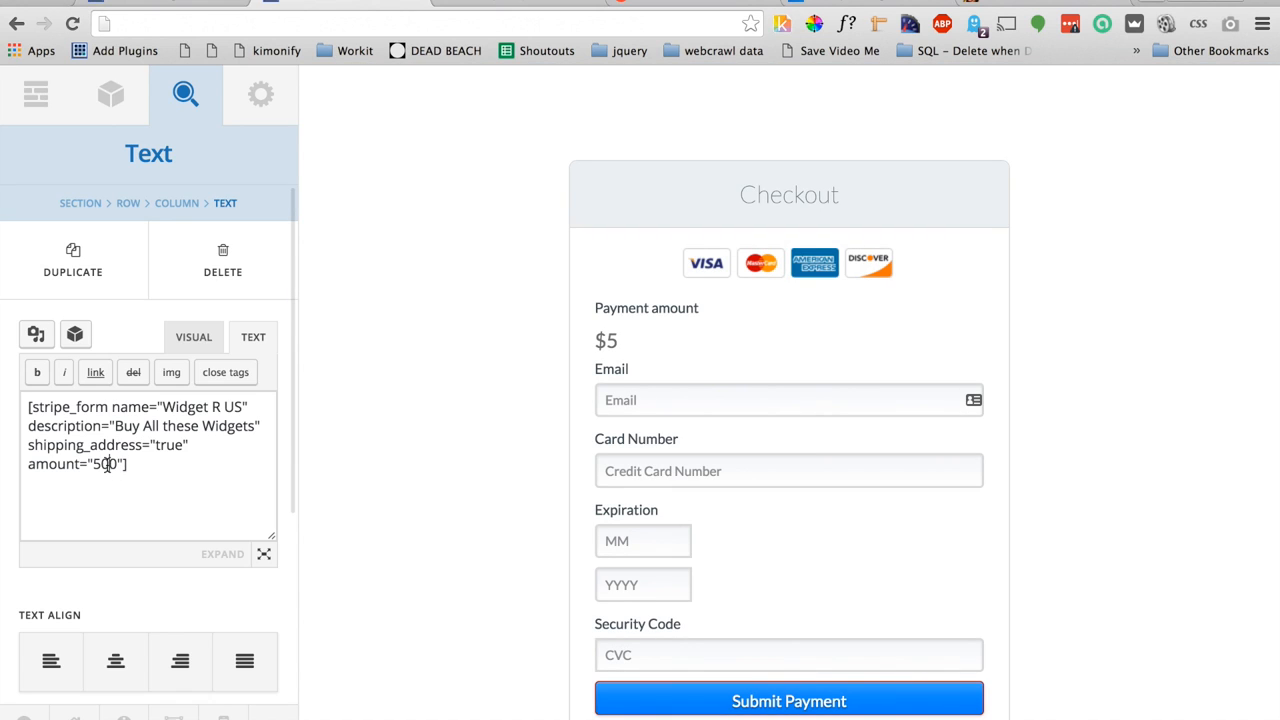
Step: Change the stripe_form amount from 500 to 5000 and append subscription="true" plan="" to the shortcode
{"action": "left_click", "coordinate": [115, 464]}
{"action": "type", "text": "0"}
{"action": "left_click", "coordinate": [111, 406]}
{"action": "type", "text": "subscripti"}
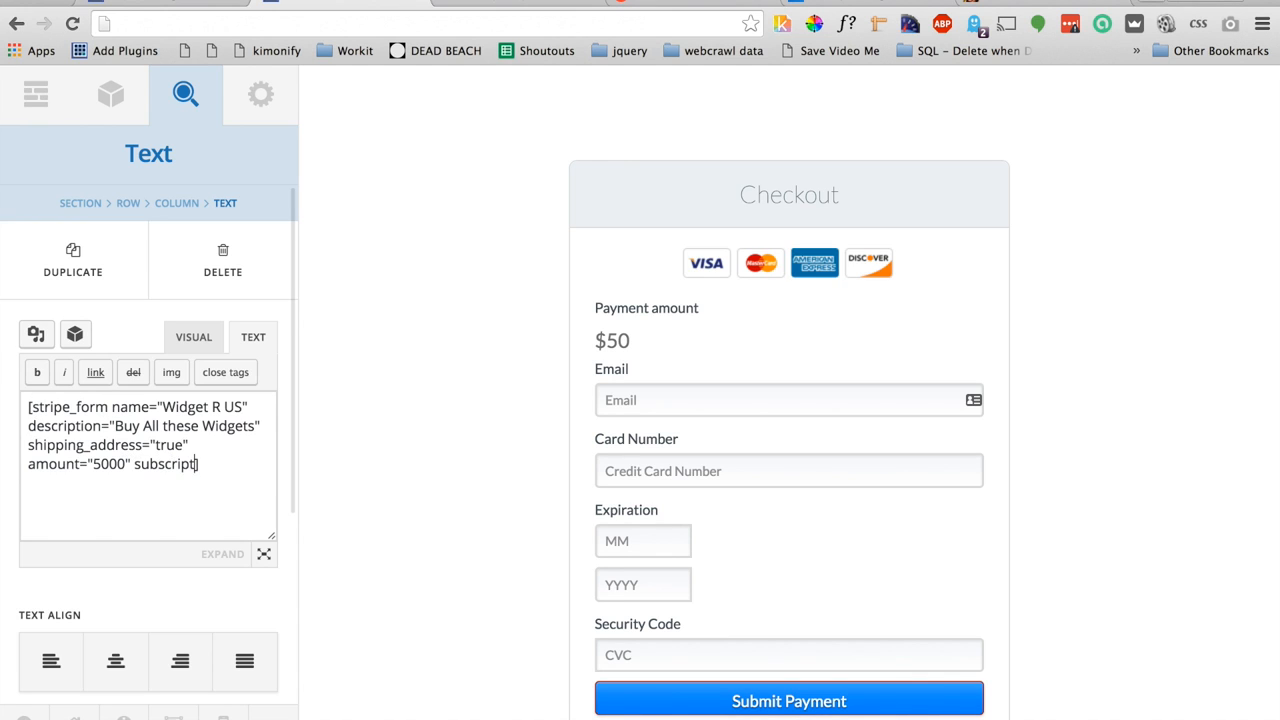
{"action": "type", "text": "on=:"}
{"action": "key", "text": "BackSpace"}
{"action": "type", "text": "\"true\" plan=\"\""}
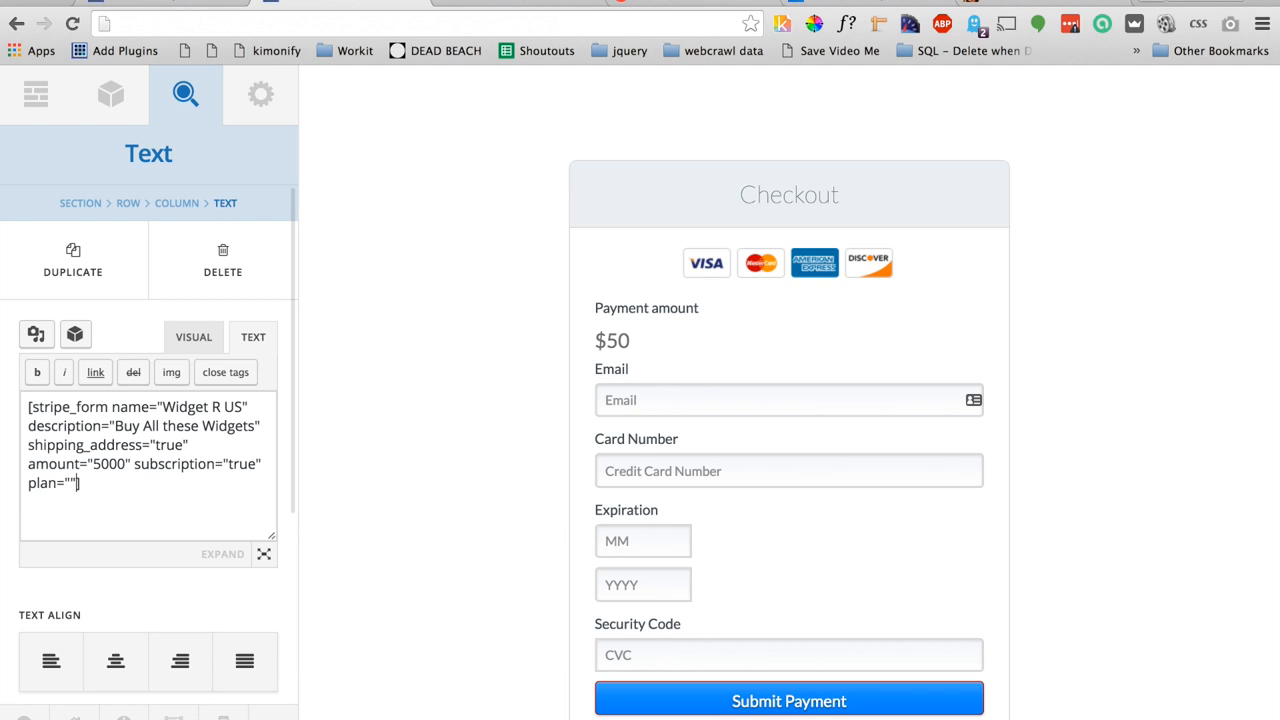